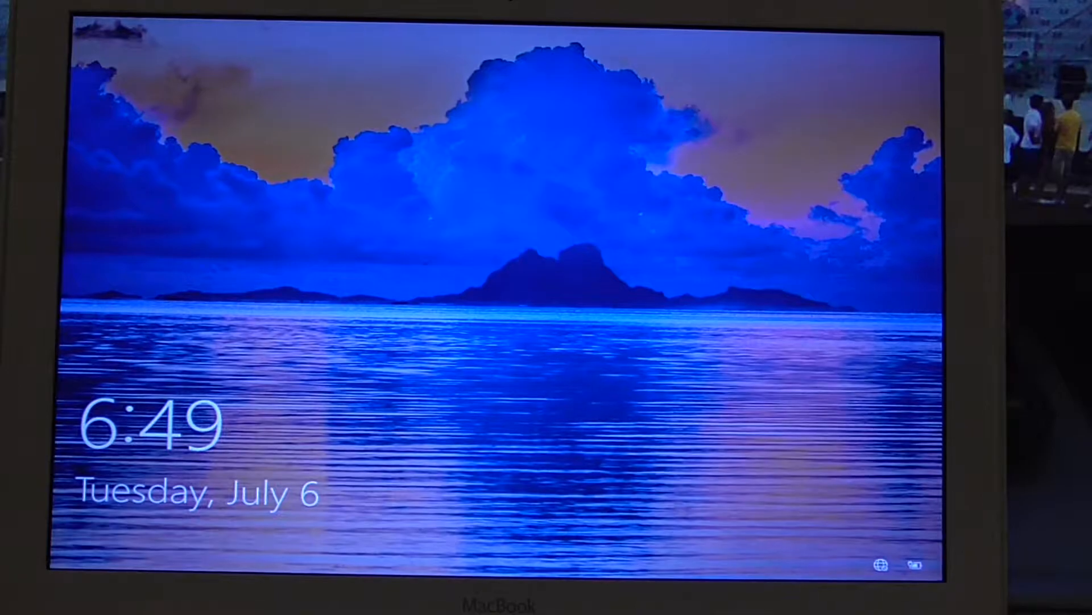
# - Dismiss the Windows 10 lock screen and sign in to reach the desktop
pyautogui.press('Return')
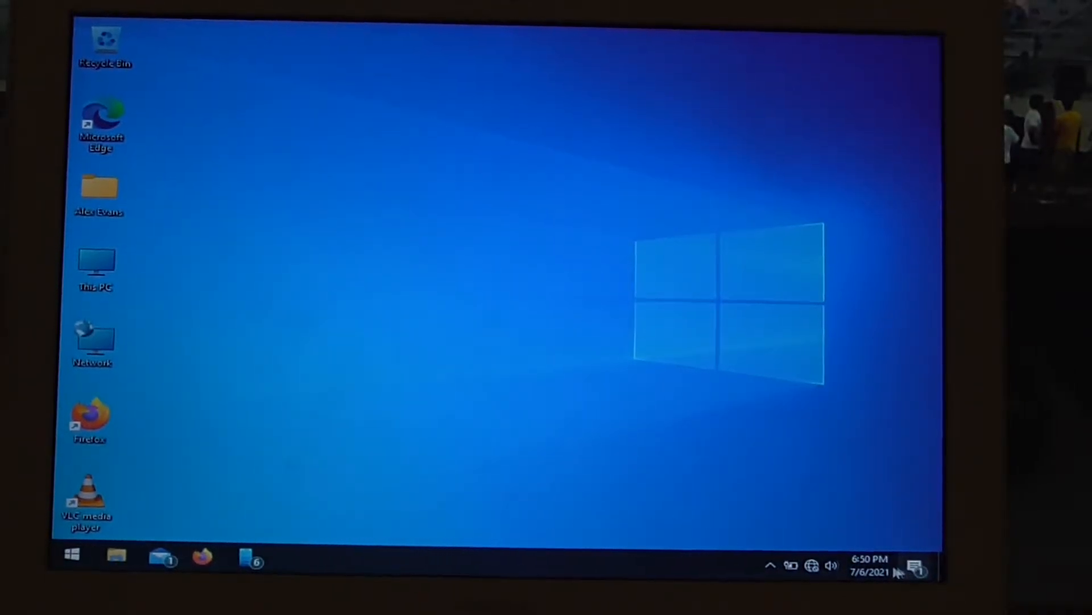
pyautogui.moveTo(812, 565)
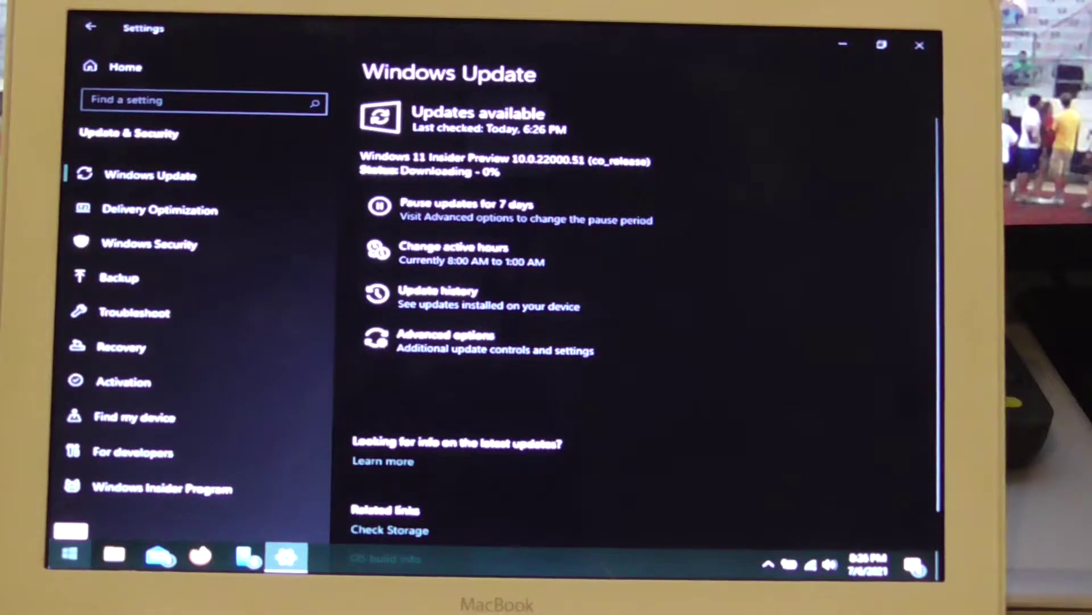
pyautogui.press('super')
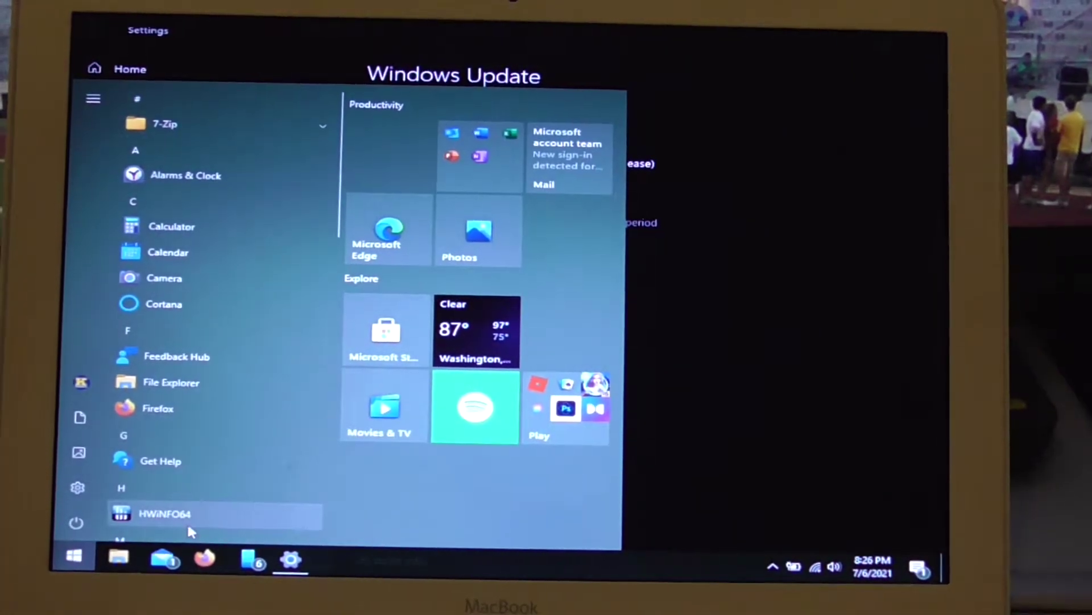
pyautogui.click(186, 521)
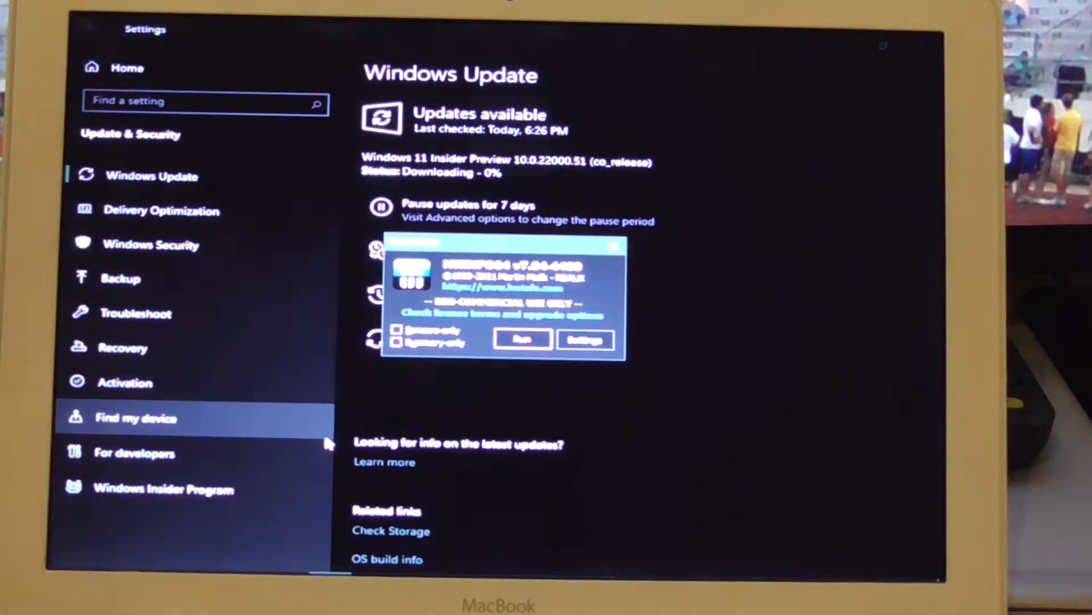
pyautogui.press('Return')
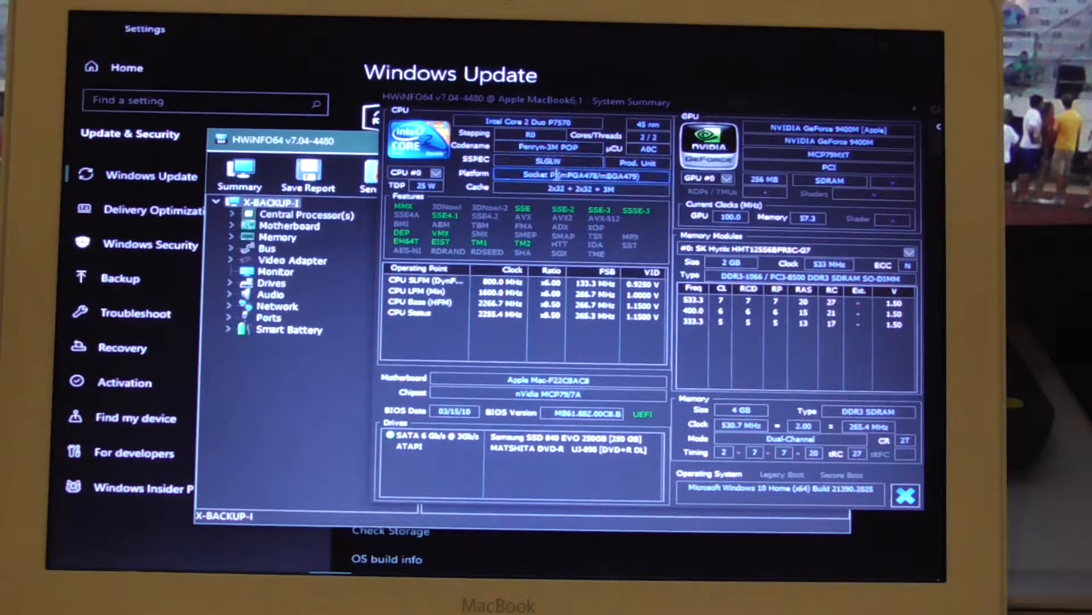
pyautogui.moveTo(665, 111); pyautogui.dragTo(496, 118)
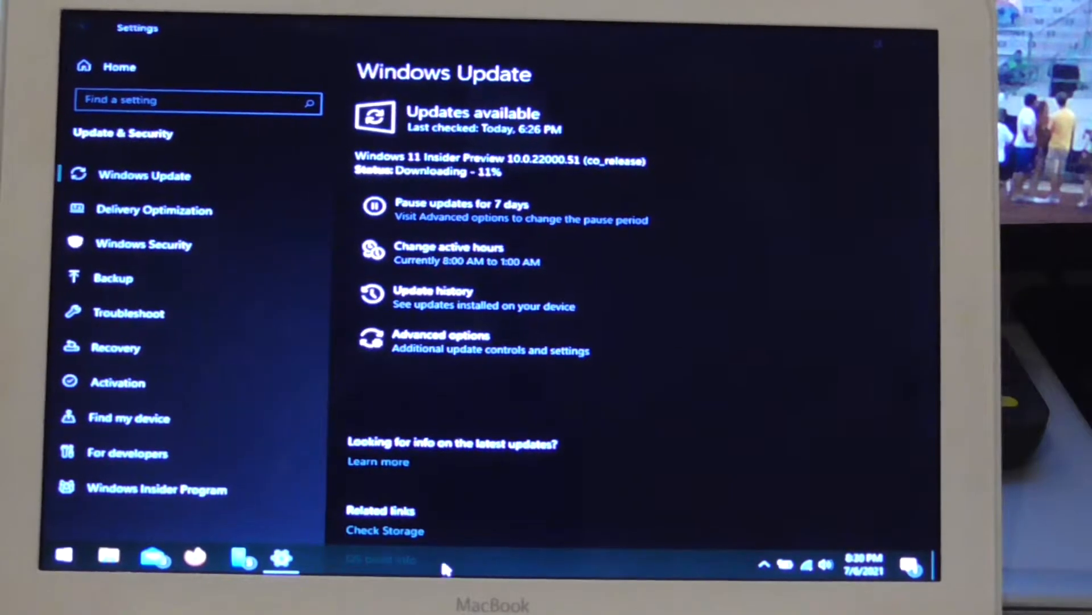
pyautogui.press('super')
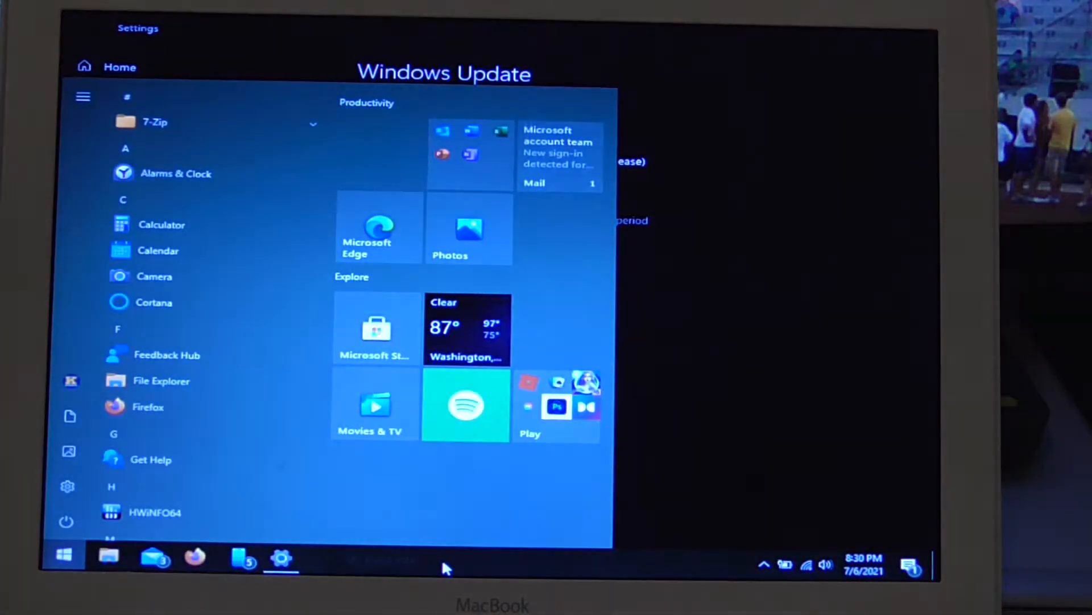
# - Show the Disk 0 (C:) performance details in Task Manager while the update downloads
pyautogui.press('super')
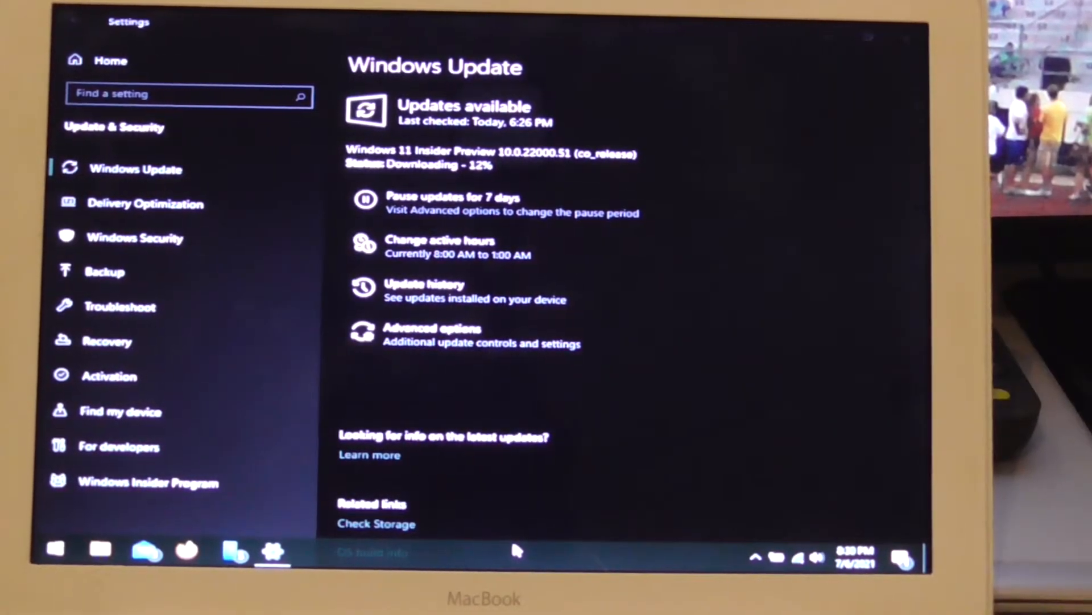
pyautogui.press('super')
pyautogui.press('super')
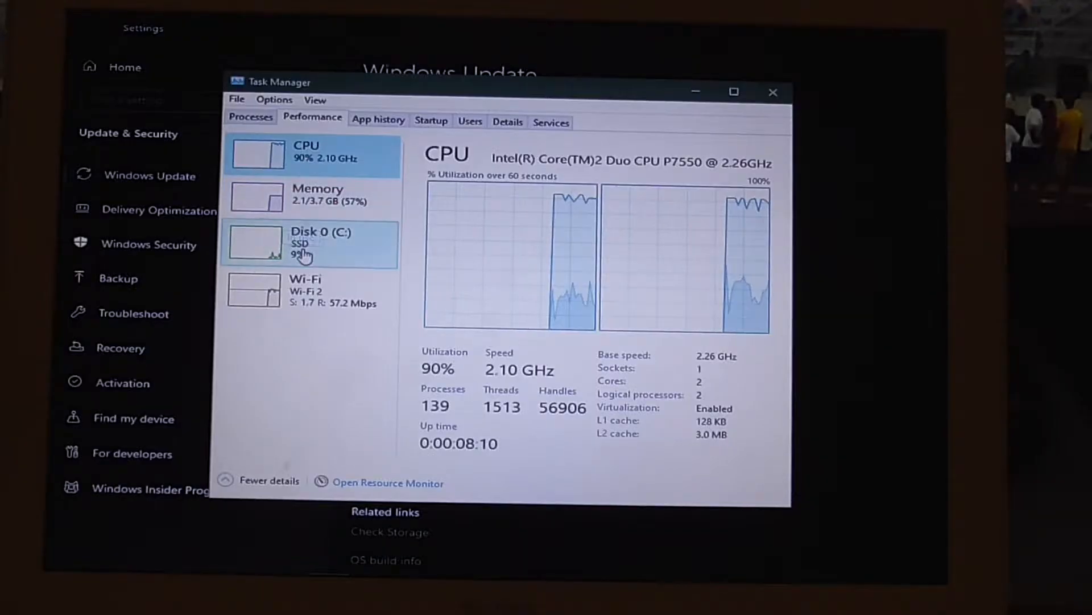
pyautogui.click(303, 254)
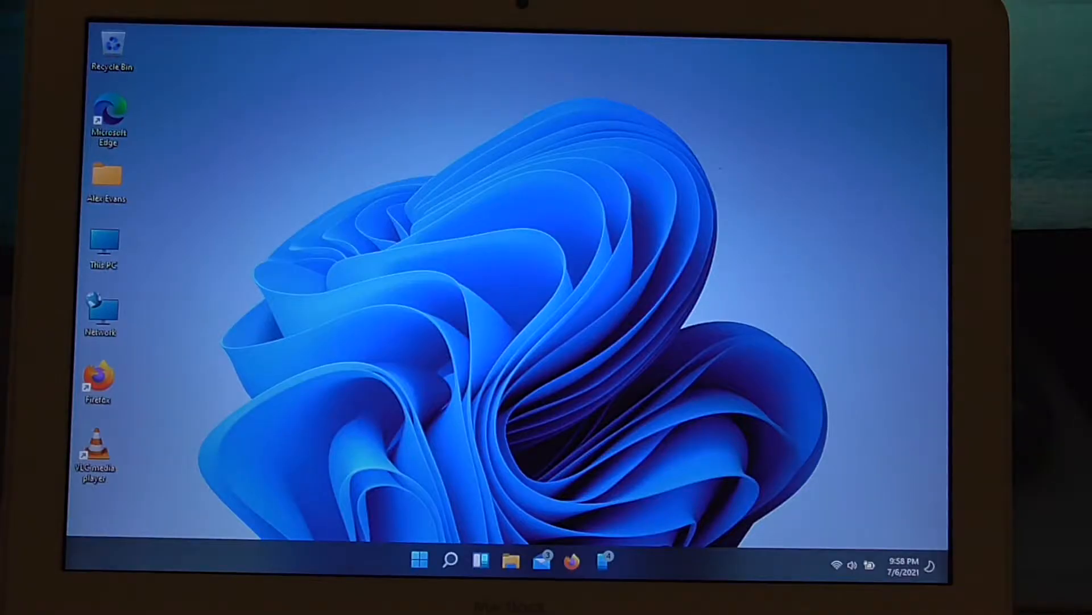
# - Reach the About page and highlight the Windows 11 Home edition text in Windows specifications
pyautogui.click(419, 559)
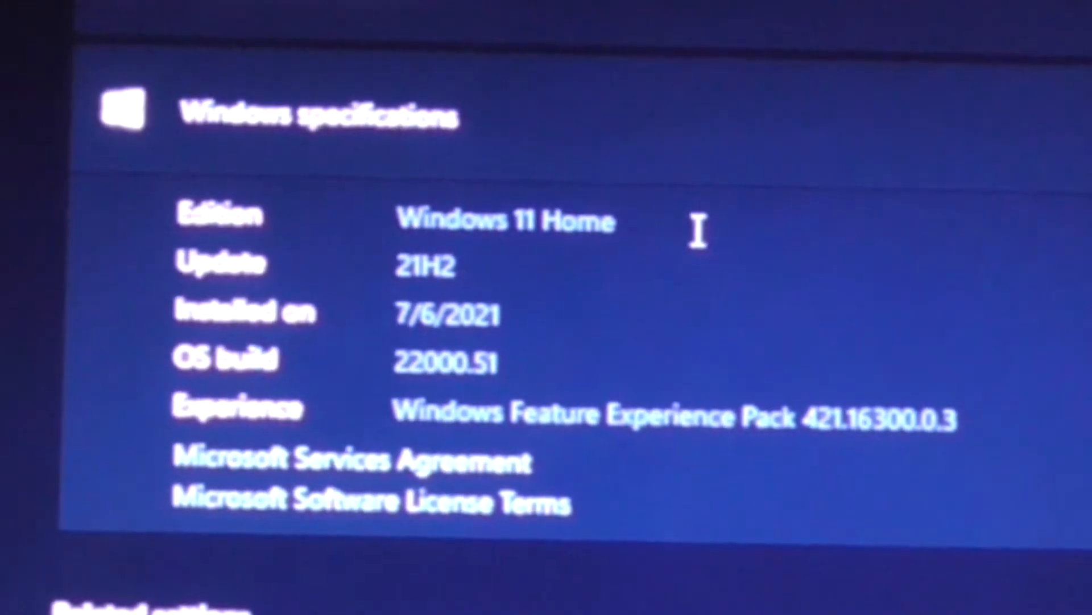
pyautogui.moveTo(671, 231); pyautogui.dragTo(352, 239)
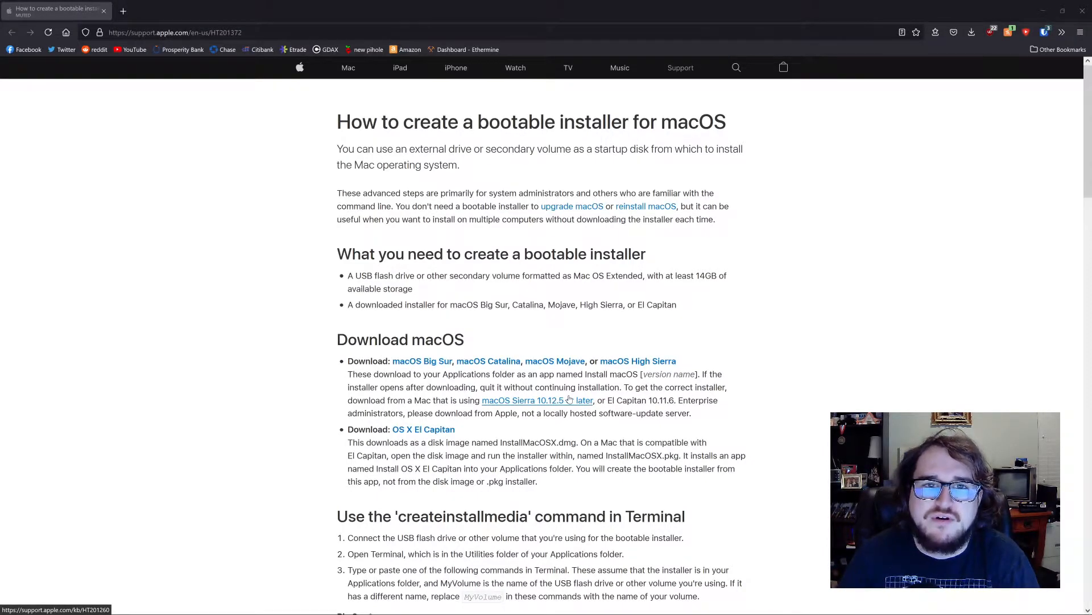
pyautogui.scroll(-4, 568, 400)
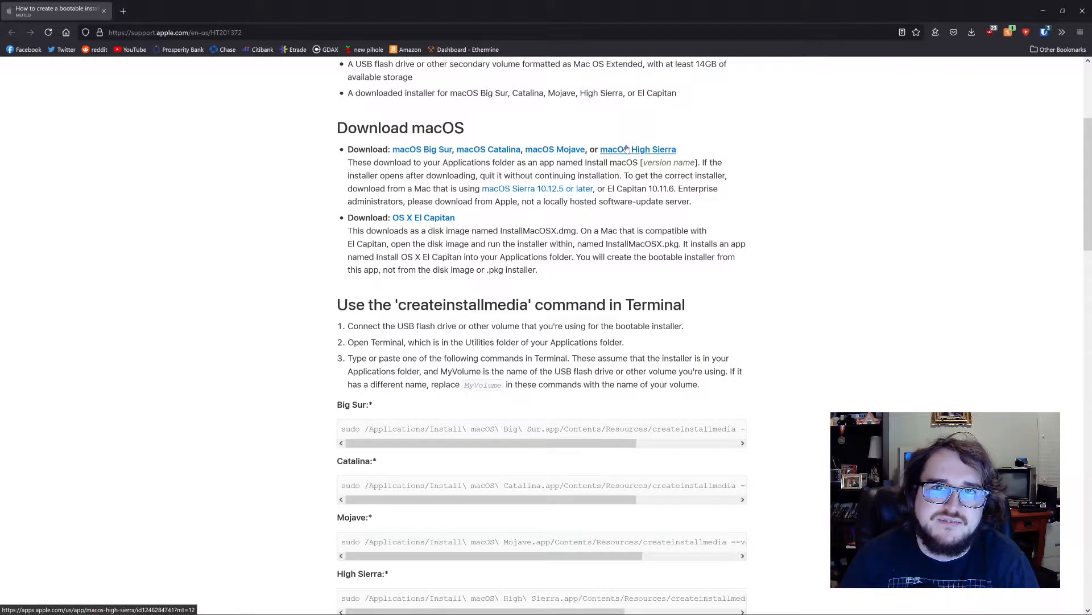
pyautogui.scroll(-1, 459, 168)
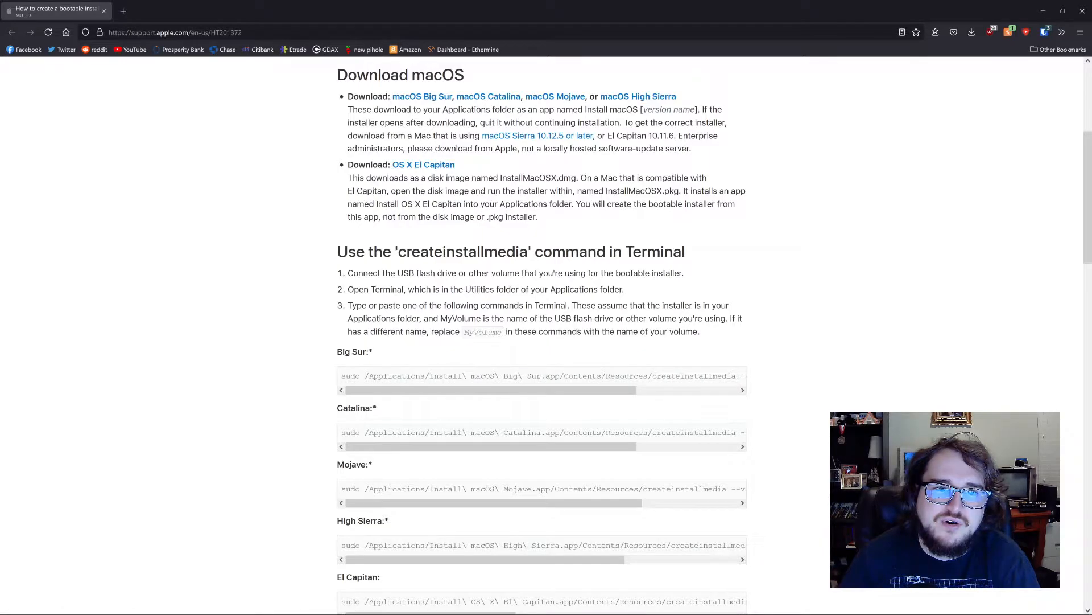
# - Highlight the El Capitan installer instructions in Apple's bootable installer guide
pyautogui.moveTo(395, 190); pyautogui.dragTo(483, 190)
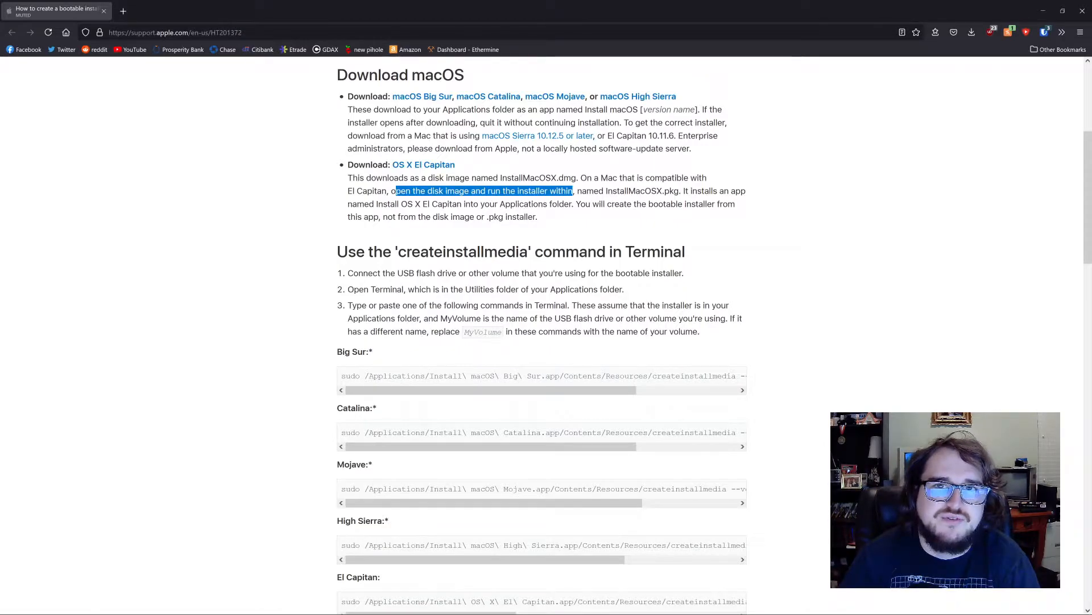
pyautogui.moveTo(574, 190); pyautogui.dragTo(610, 545)
pyautogui.scroll(-5, 812, 365)
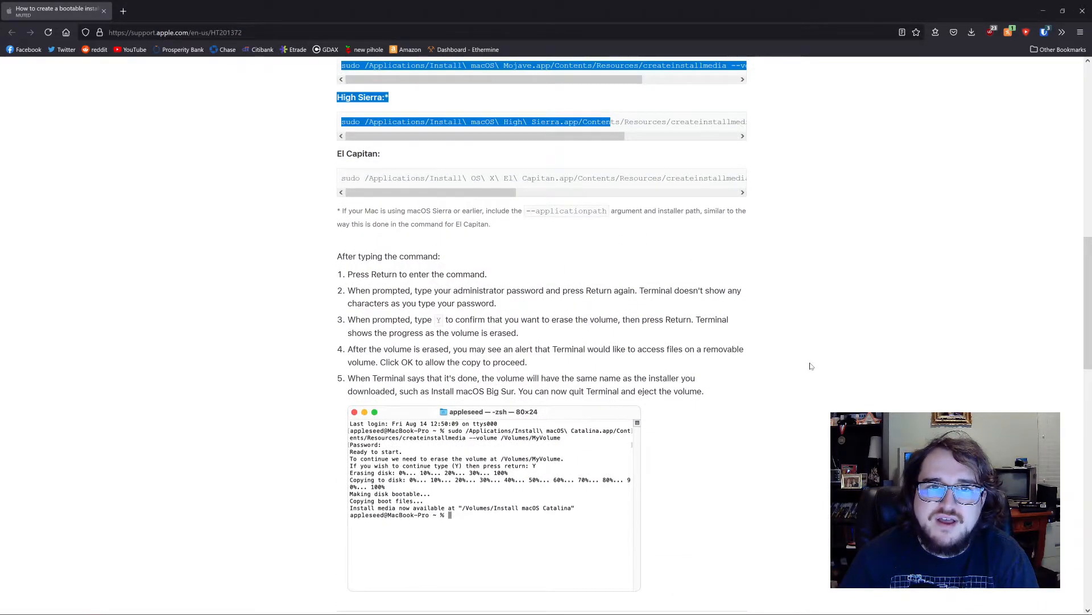
pyautogui.scroll(1, 811, 365)
pyautogui.scroll(2, 811, 365)
pyautogui.scroll(1, 810, 365)
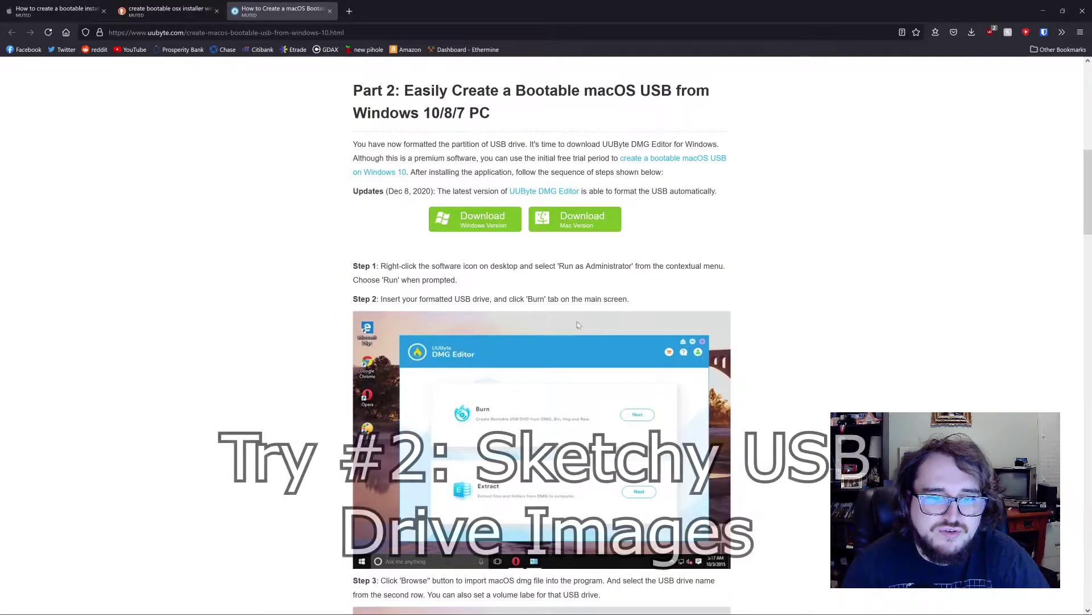
pyautogui.scroll(-2, 578, 325)
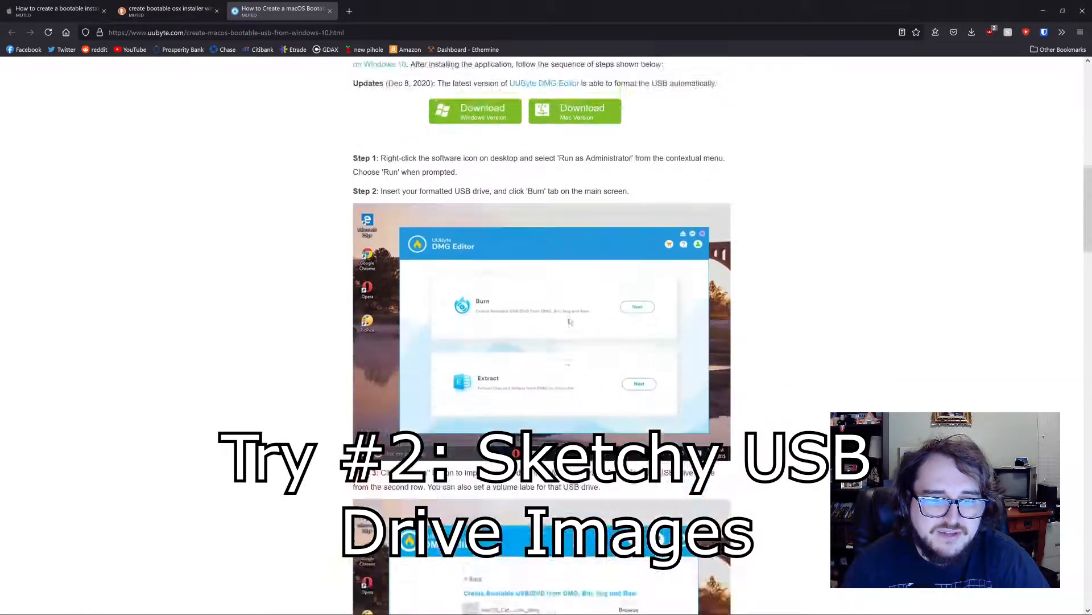
pyautogui.scroll(-2, 572, 321)
pyautogui.scroll(-4, 565, 317)
pyautogui.scroll(-2, 564, 317)
pyautogui.scroll(-3, 564, 317)
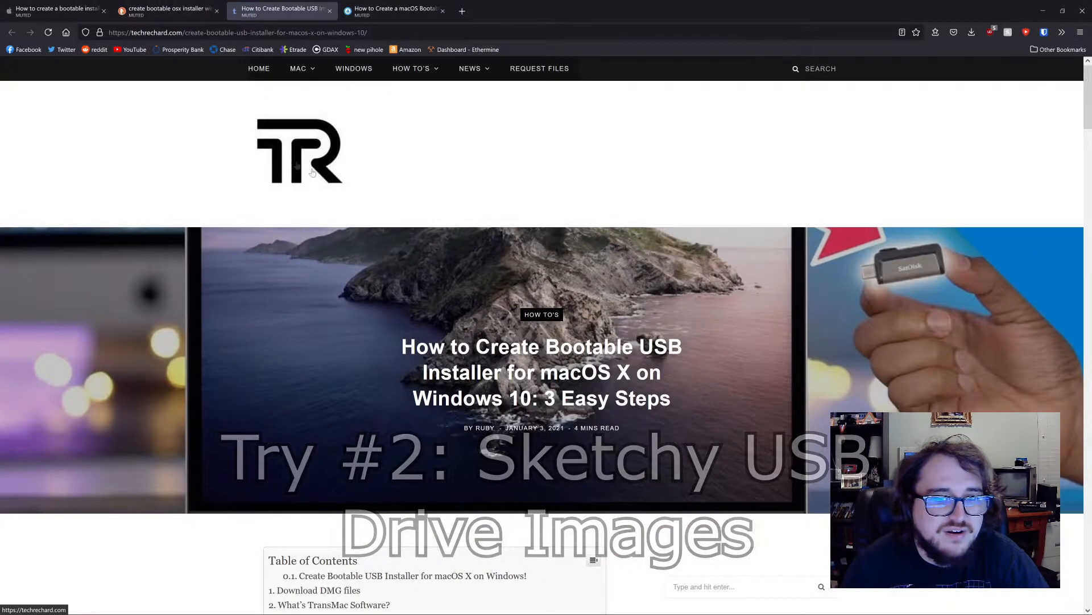
pyautogui.scroll(-3, 558, 328)
pyautogui.scroll(-3, 559, 329)
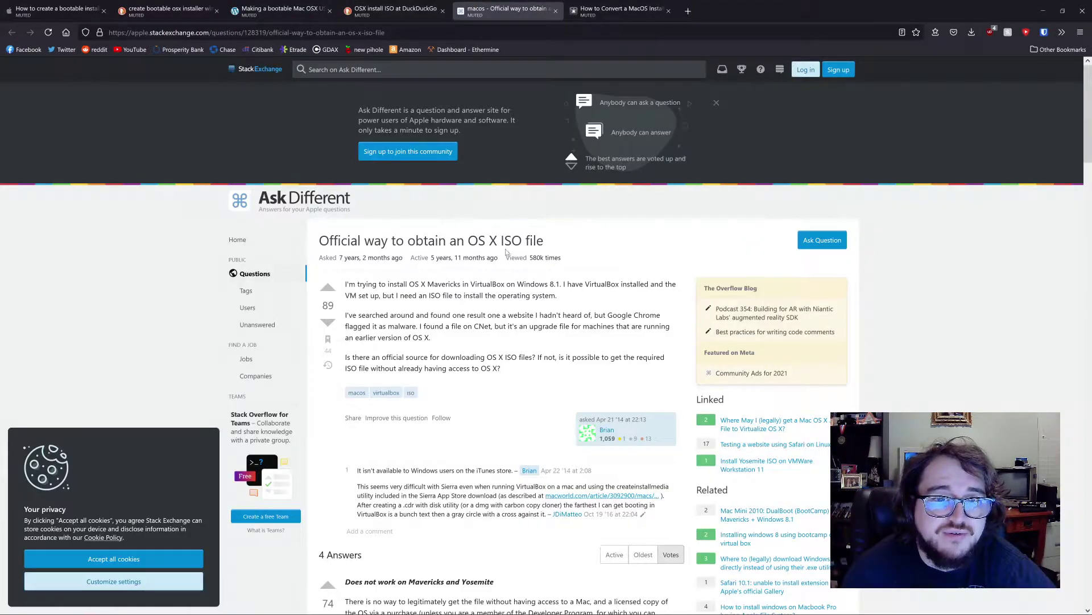
# - Highlight the OS X ISO question title, then close the Stack Exchange answer tab
pyautogui.moveTo(546, 245); pyautogui.dragTo(319, 248)
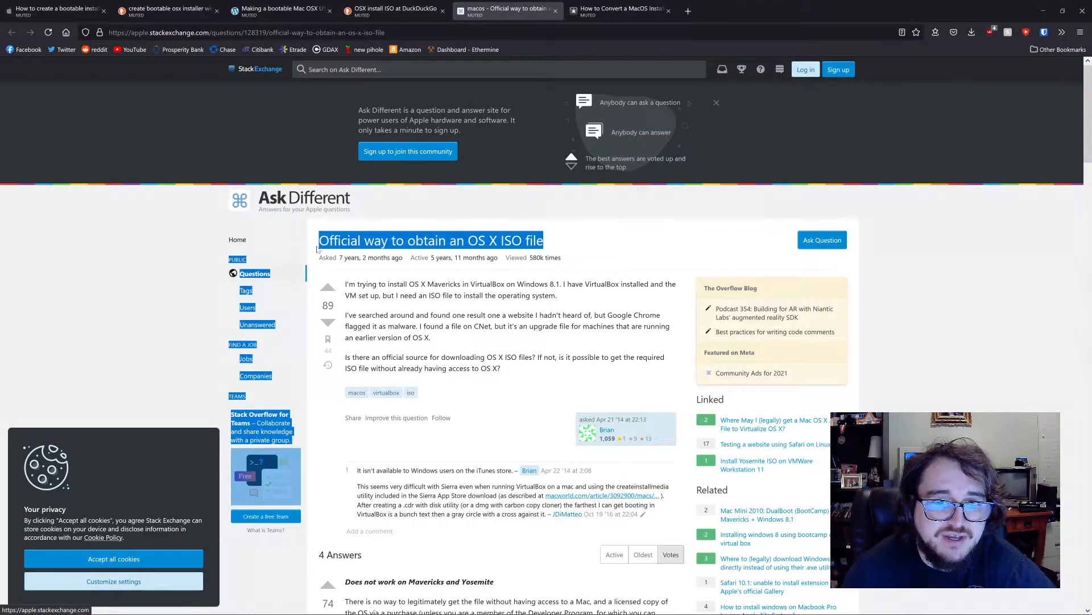
pyautogui.scroll(-5, 477, 287)
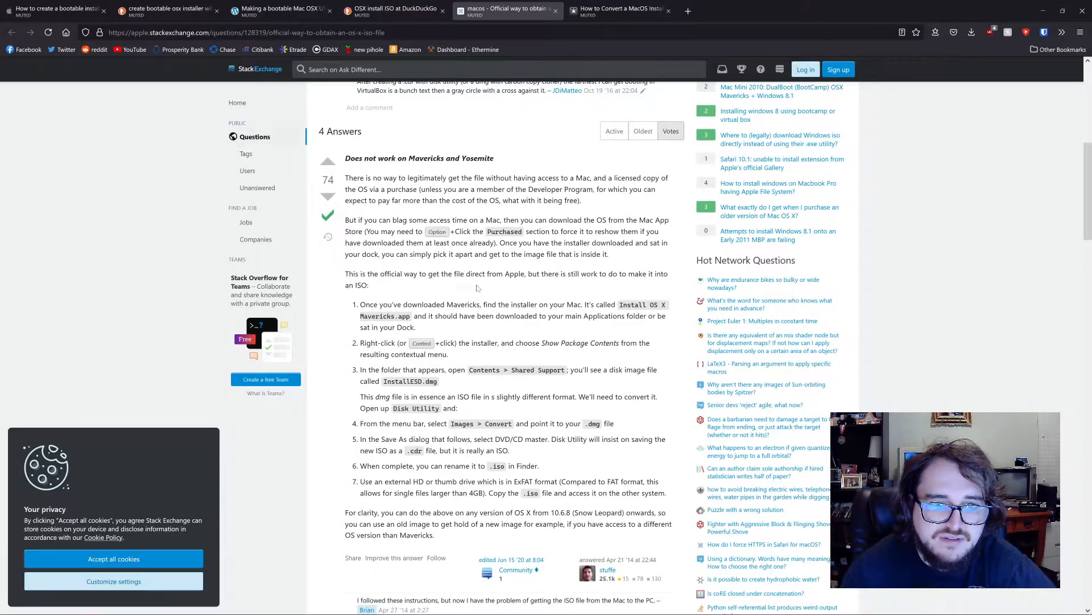
pyautogui.moveTo(346, 299); pyautogui.dragTo(418, 328)
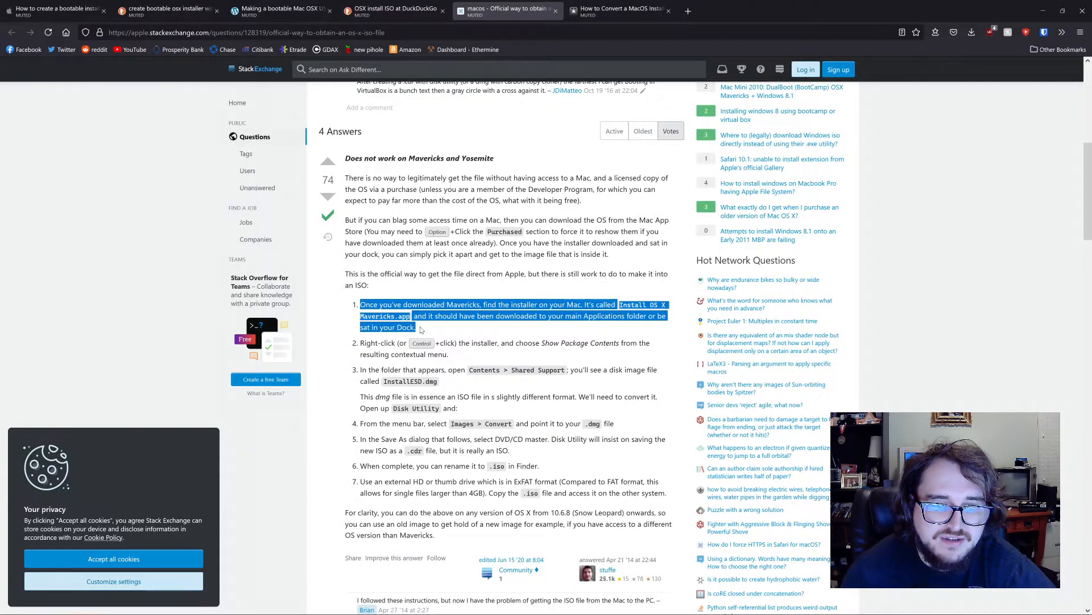
pyautogui.scroll(-2, 472, 460)
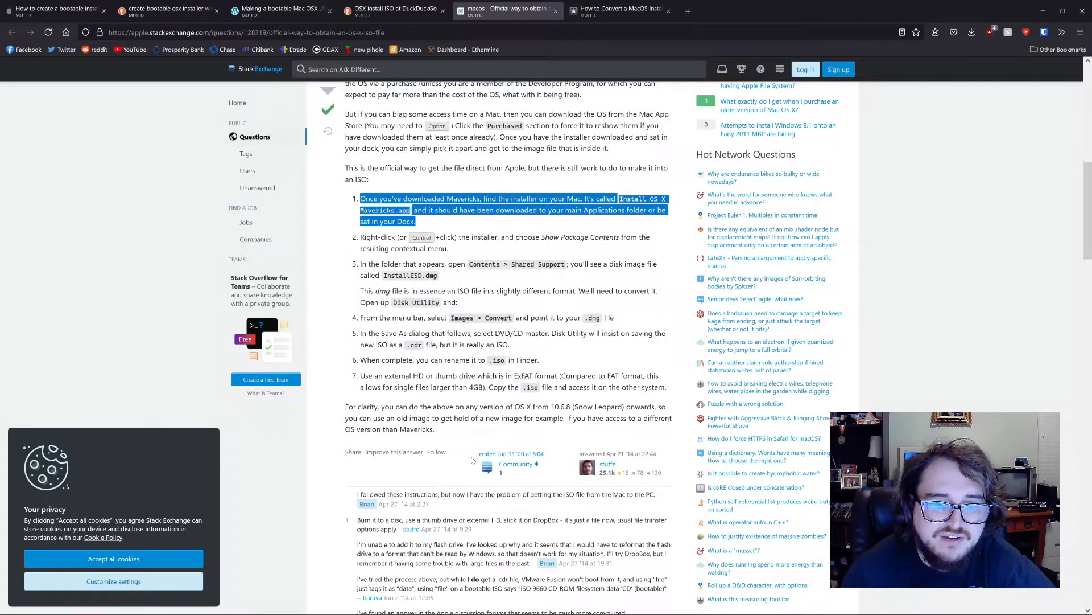
pyautogui.scroll(-1, 471, 459)
pyautogui.scroll(-3, 471, 459)
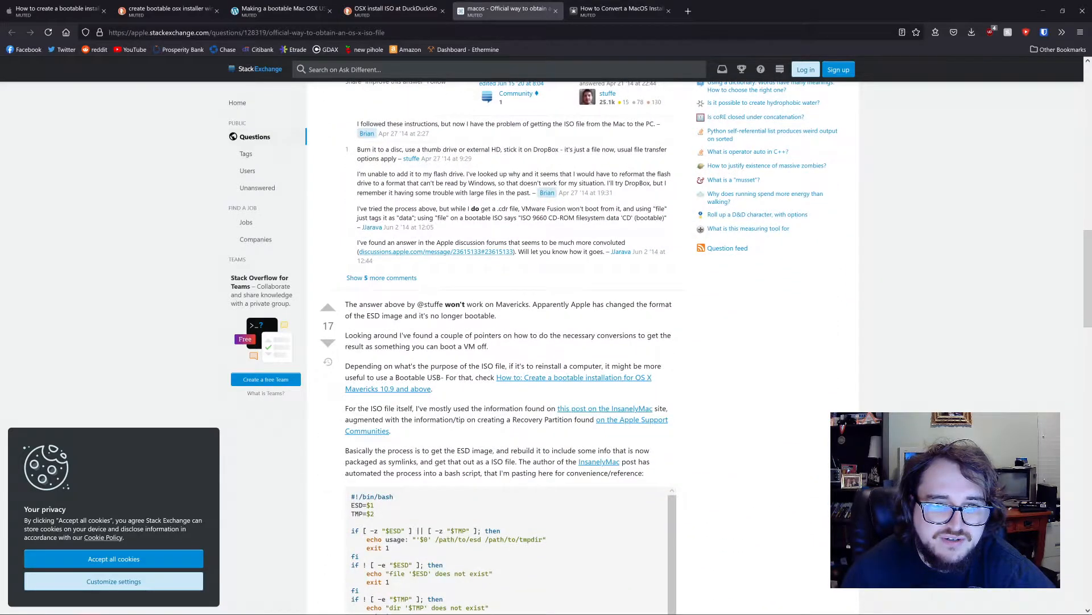
pyautogui.scroll(-3, 471, 459)
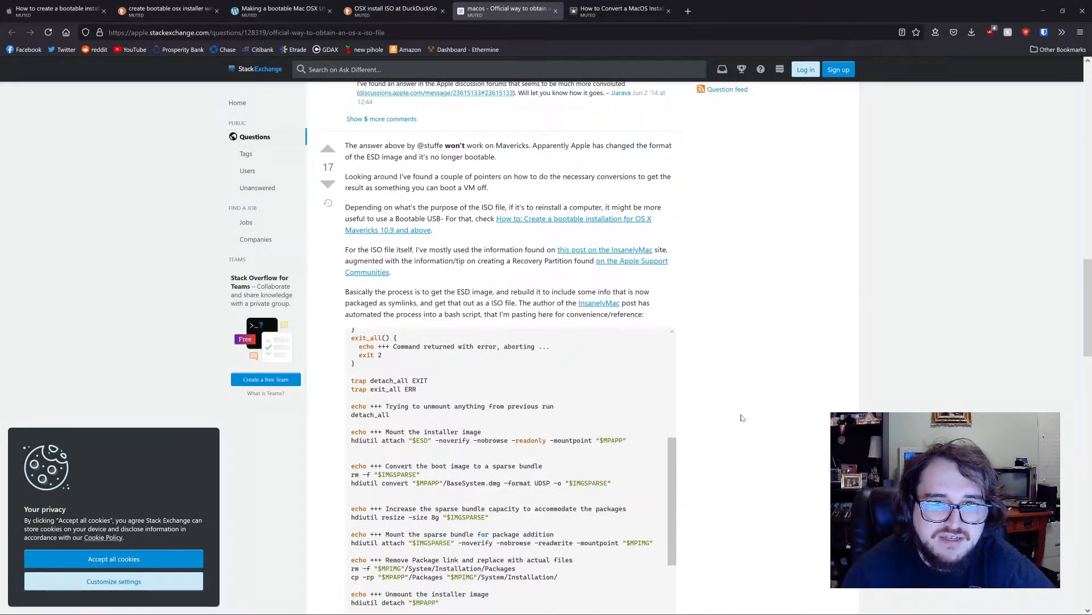
pyautogui.hotkey('ctrl', 'w')
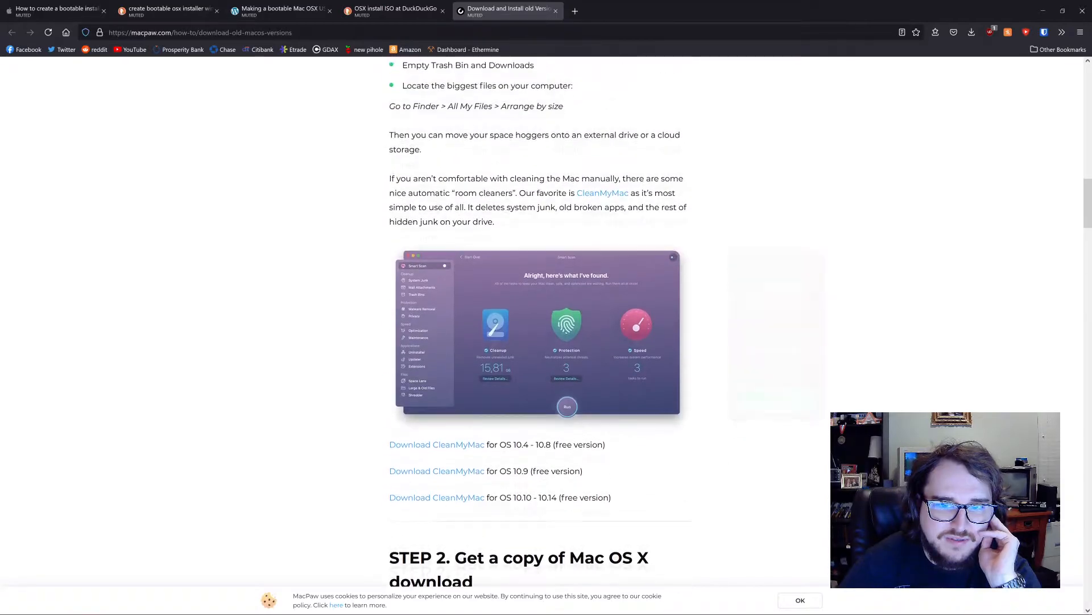
pyautogui.scroll(1, 562, 346)
pyautogui.scroll(2, 561, 345)
pyautogui.scroll(-3, 560, 346)
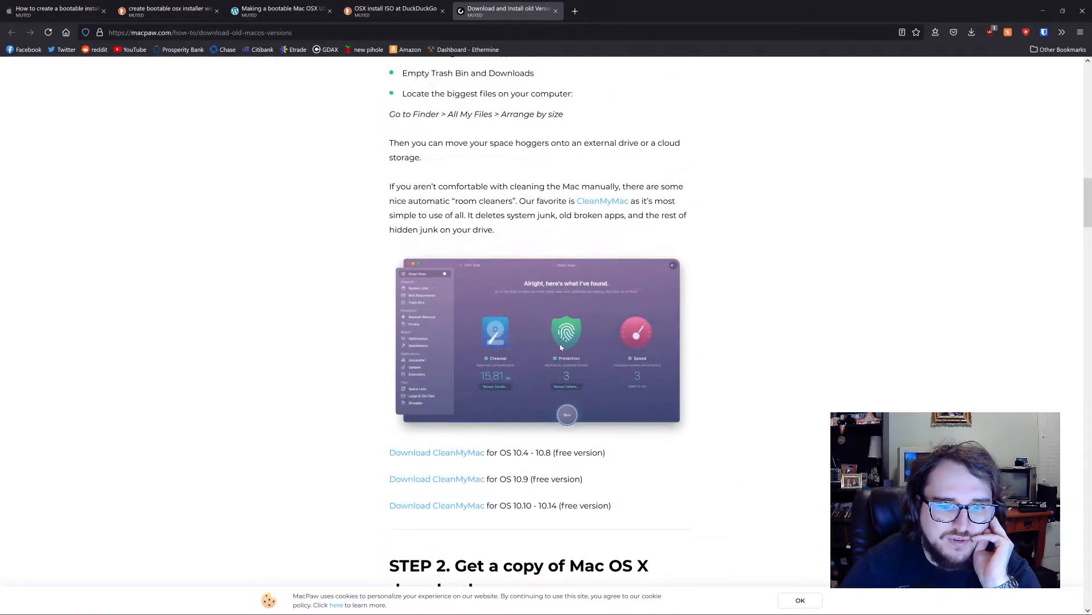
pyautogui.scroll(-3, 560, 346)
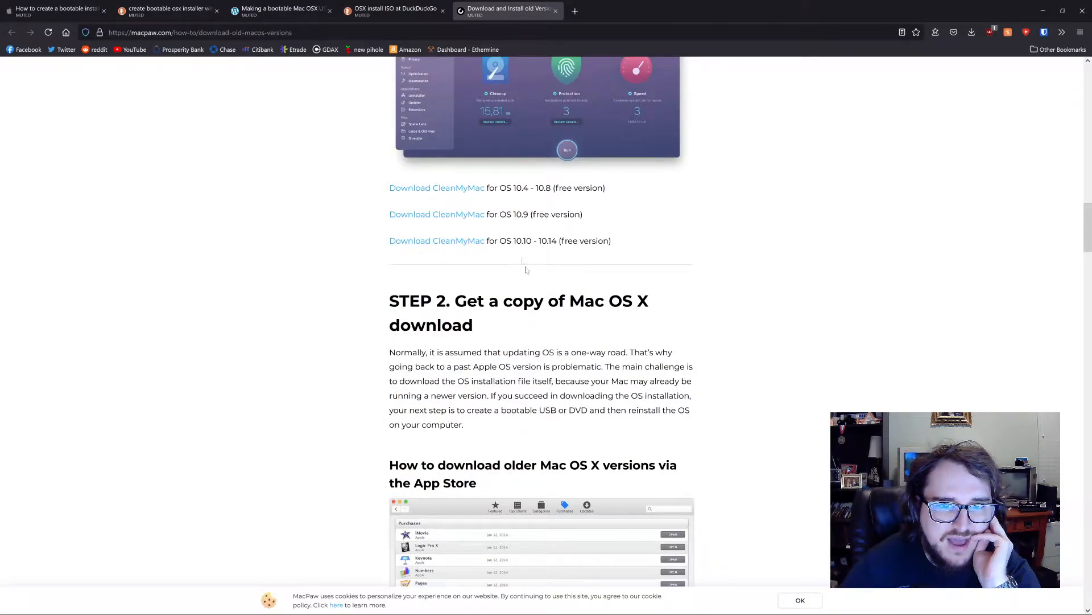
pyautogui.scroll(-8, 527, 270)
pyautogui.moveTo(557, 277); pyautogui.dragTo(484, 292)
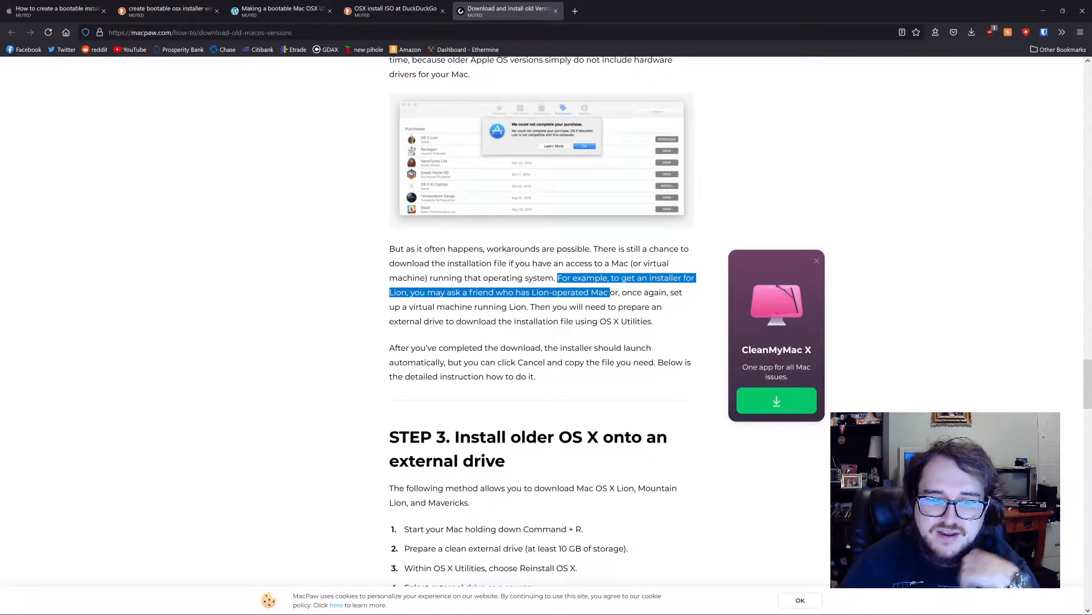
pyautogui.scroll(-1, 598, 325)
pyautogui.scroll(-1, 598, 325)
pyautogui.scroll(-2, 599, 324)
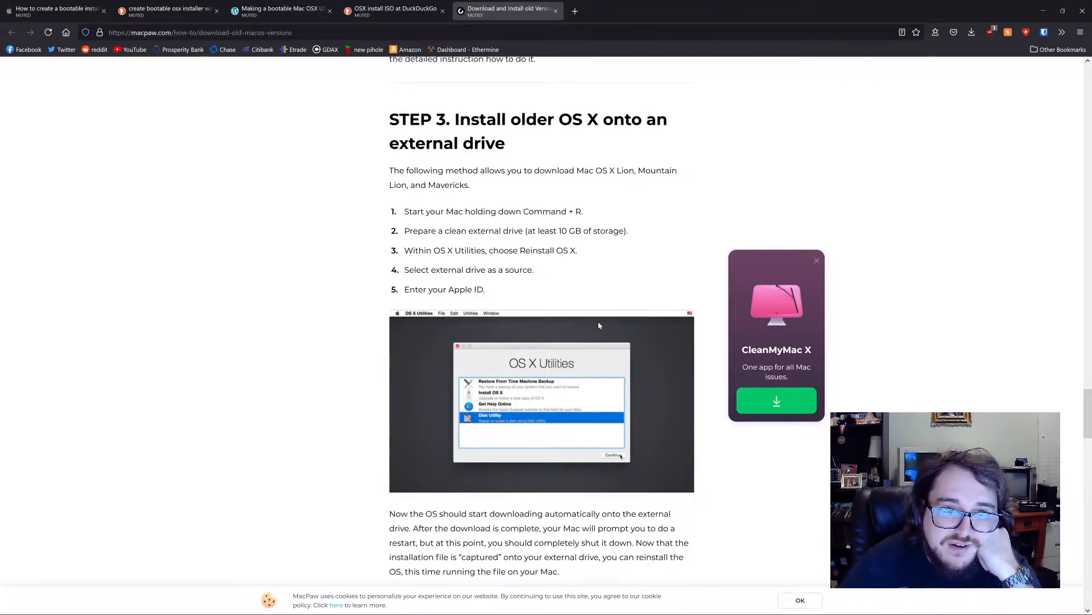
# - Revisit the archive.org Leopard DVD page, check recent downloads, and close the duplicate Pirate Bay page
pyautogui.hotkey('alt', 'Left')
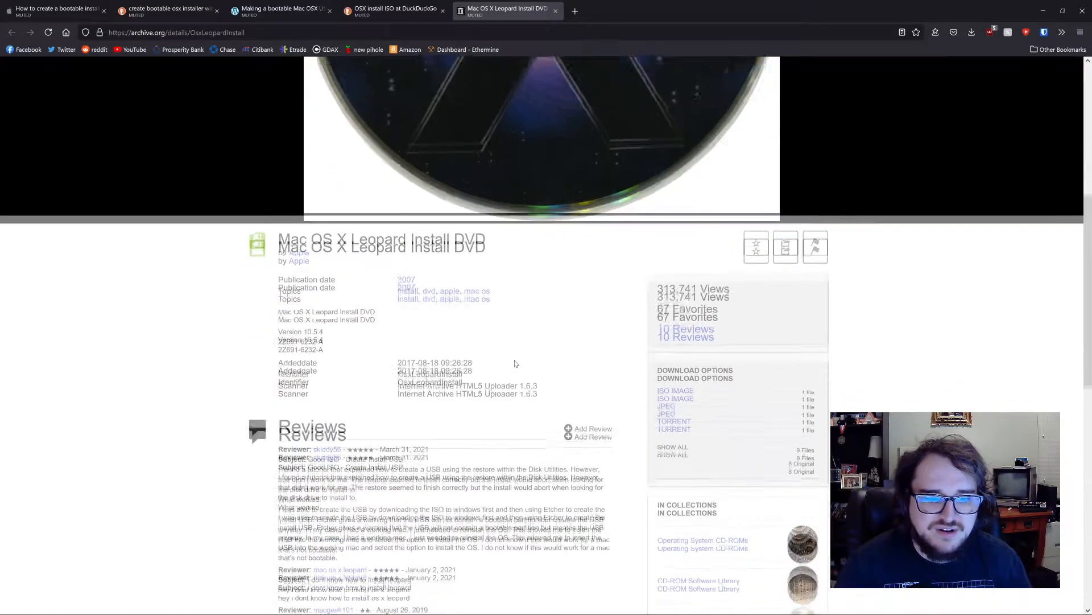
pyautogui.scroll(-2, 515, 364)
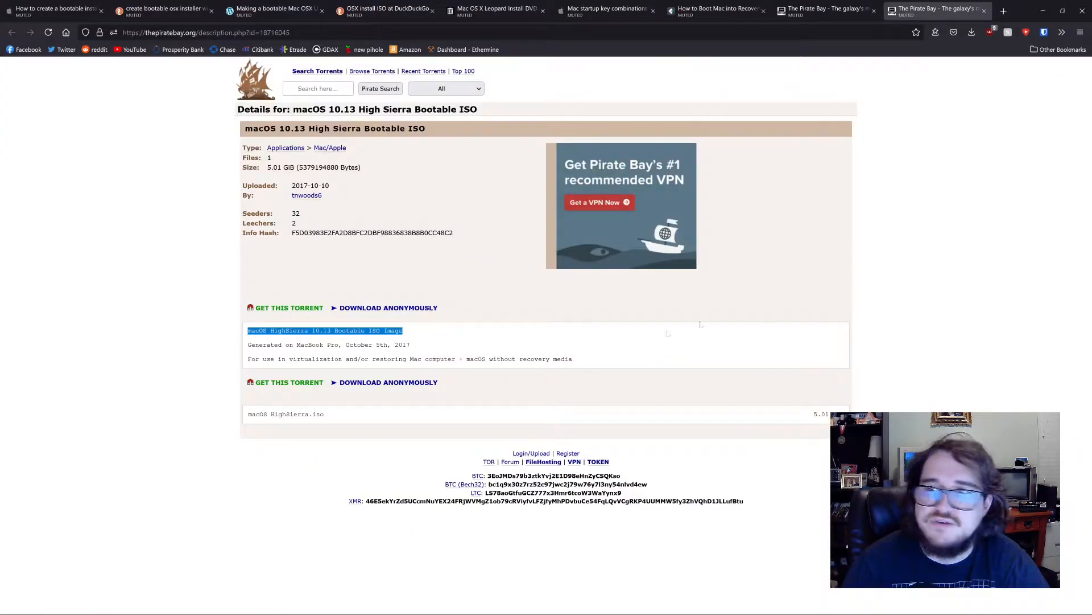
pyautogui.click(973, 33)
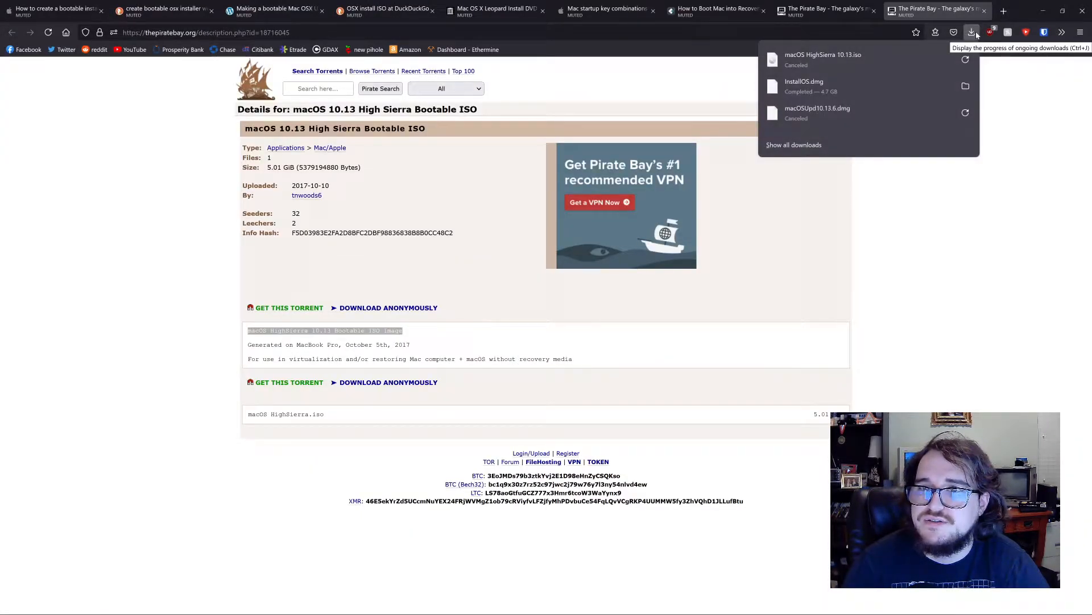
pyautogui.hotkey('ctrl', 'w')
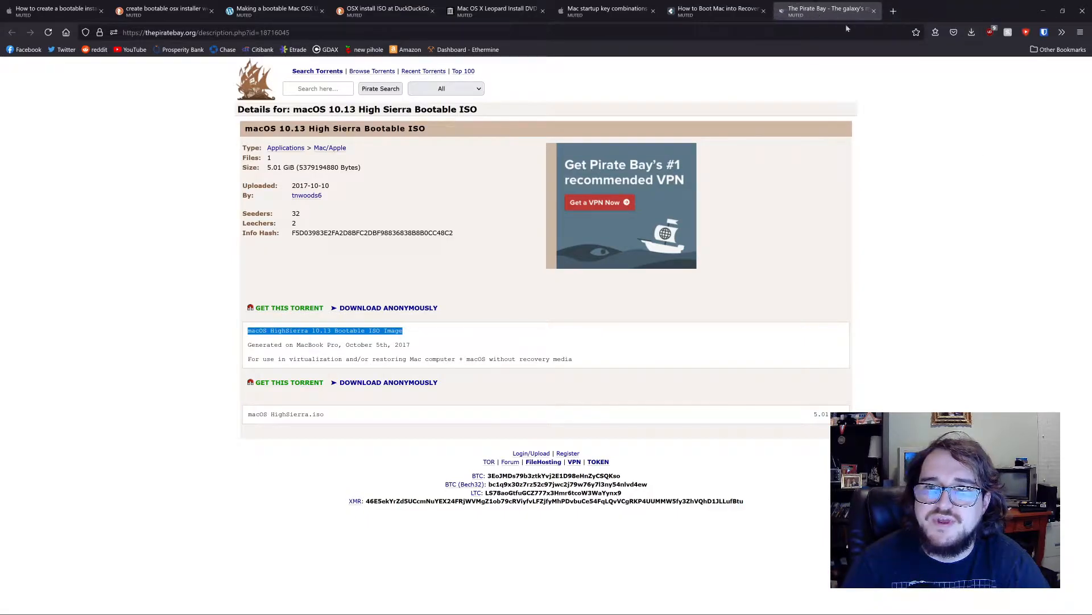
pyautogui.click(721, 11)
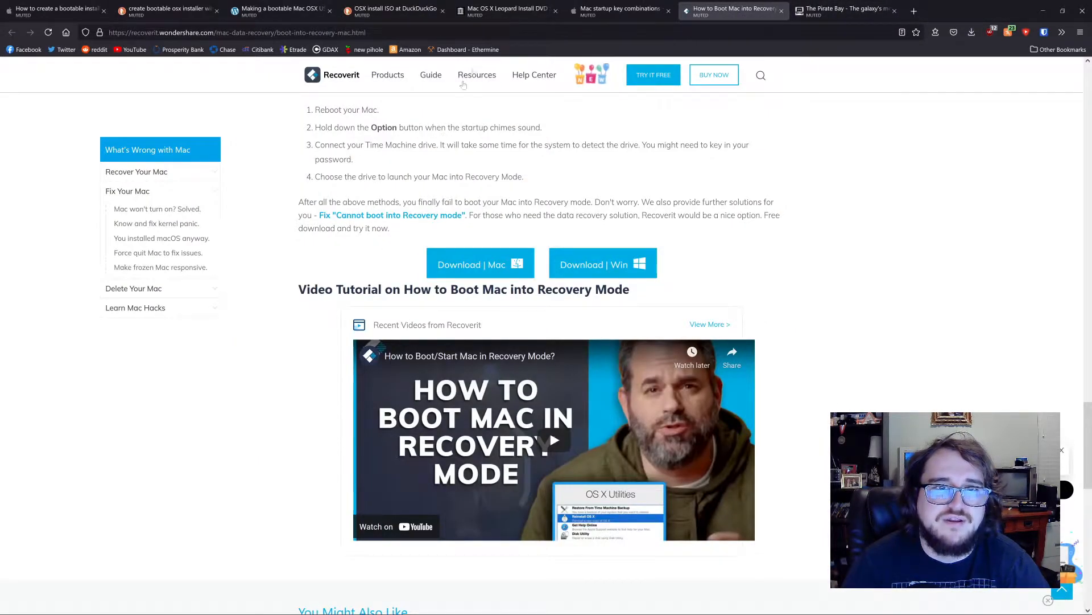
# - Close the unneeded research tabs, including the bootable Mac OS X USB article and search results
pyautogui.middleClick(734, 11)
pyautogui.middleClick(624, 11)
pyautogui.middleClick(512, 11)
pyautogui.middleClick(393, 11)
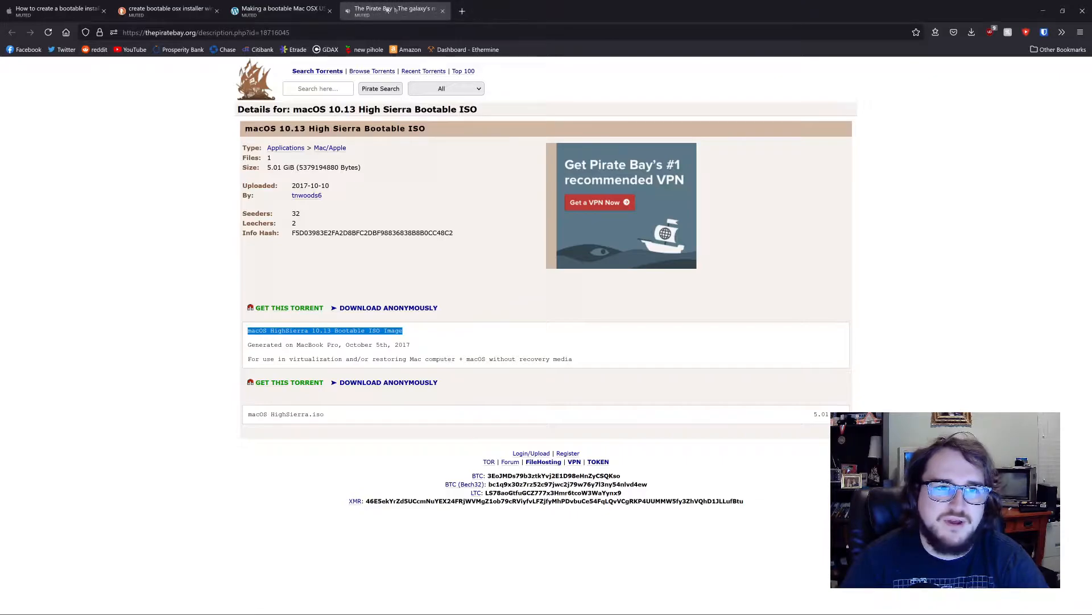
pyautogui.click(263, 8)
pyautogui.click(326, 11)
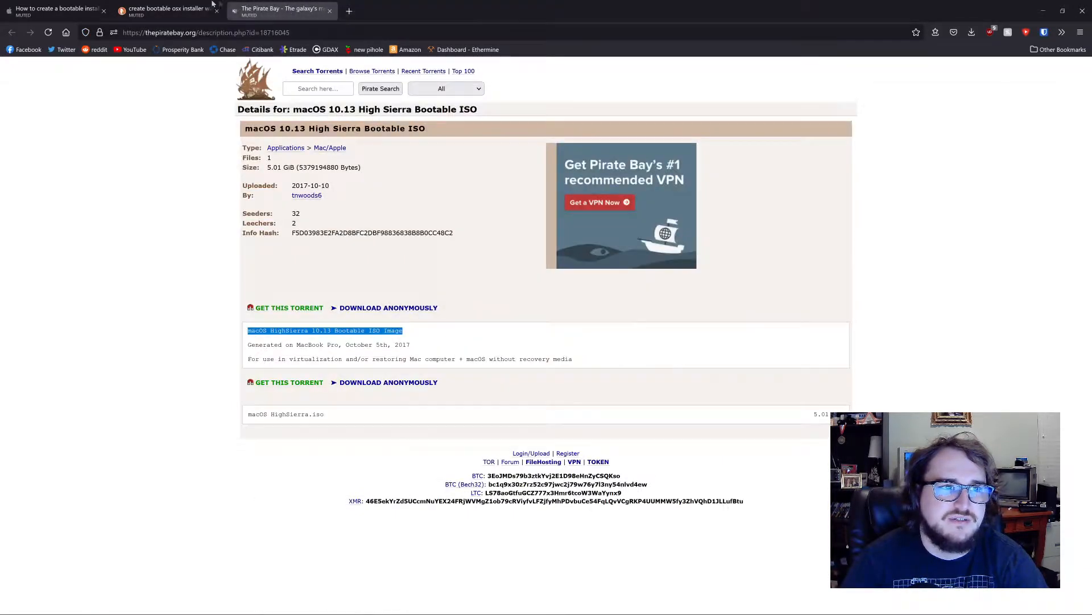
pyautogui.click(205, 11)
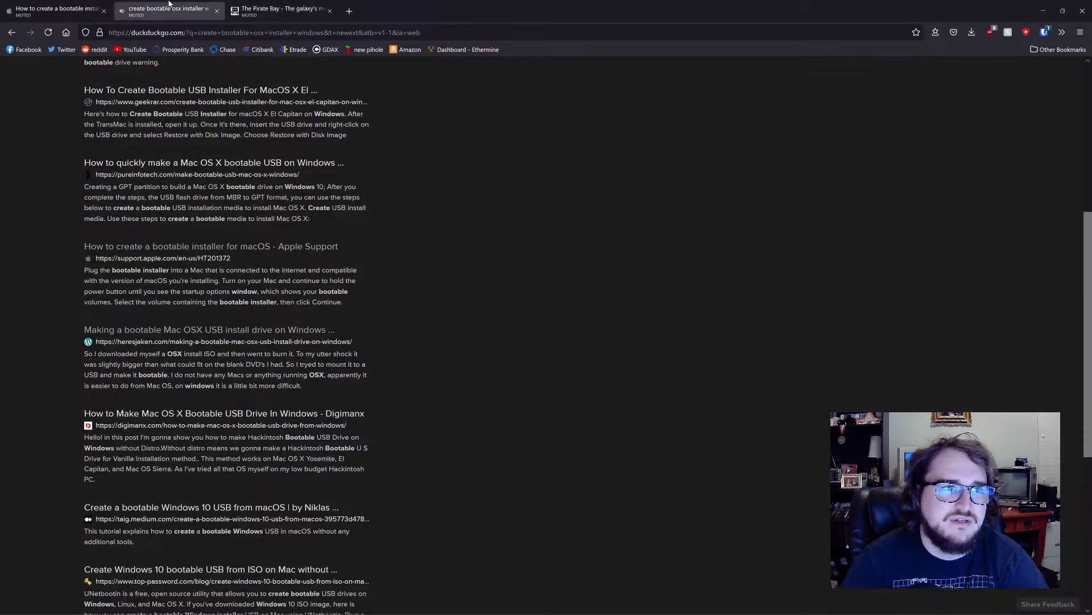
pyautogui.click(218, 12)
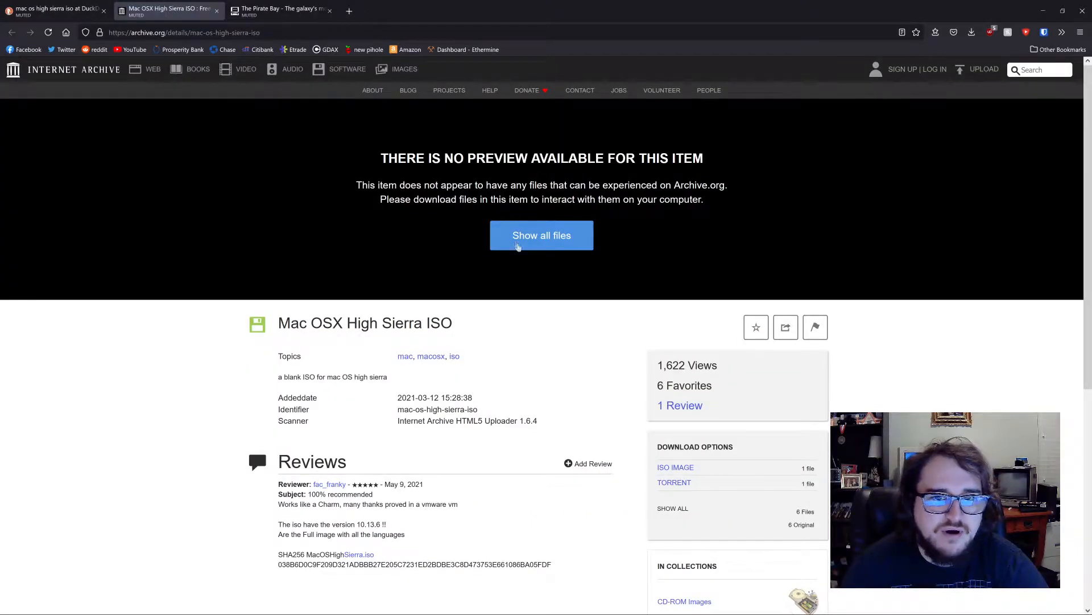
pyautogui.scroll(-1, 503, 336)
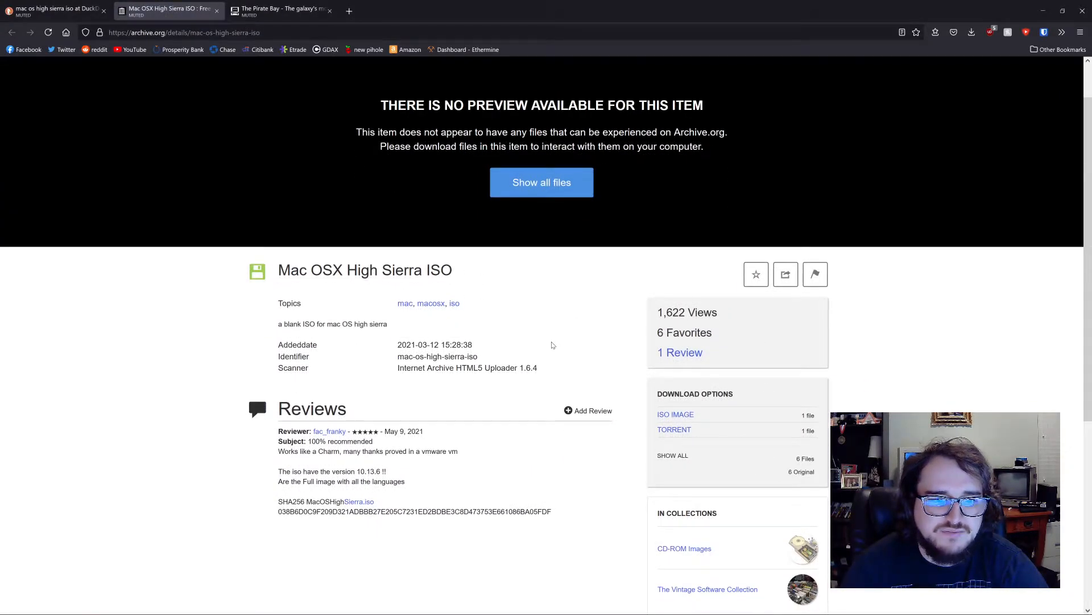
pyautogui.scroll(1, 553, 345)
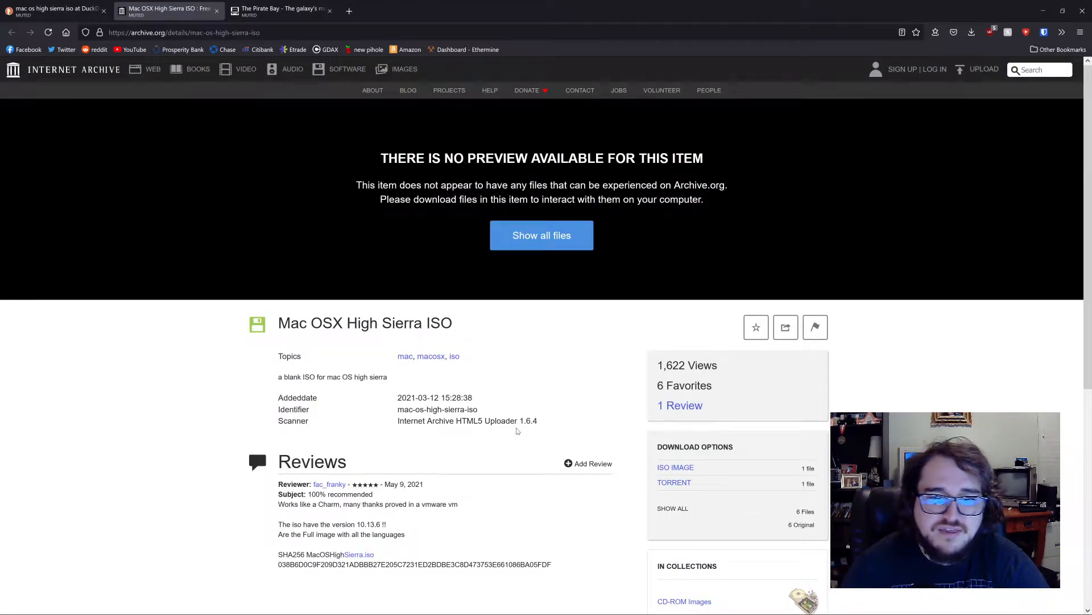
pyautogui.moveTo(278, 554); pyautogui.dragTo(554, 565)
pyautogui.scroll(-4, 280, 160)
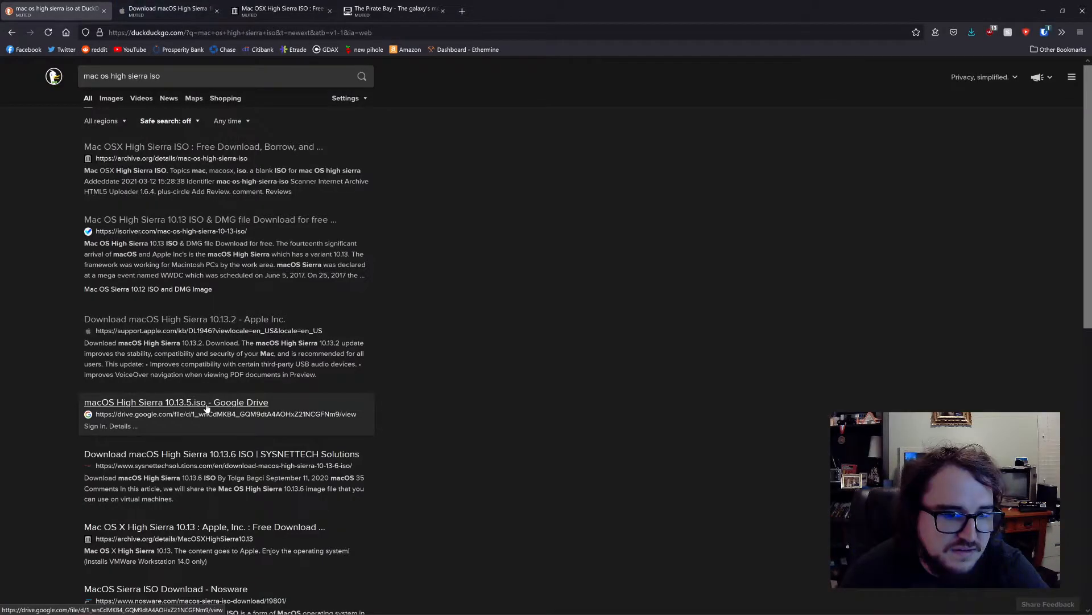
# - Open the Google Drive macOS High Sierra 10.13.5.iso result in a new tab and switch to it
pyautogui.rightClick(217, 408)
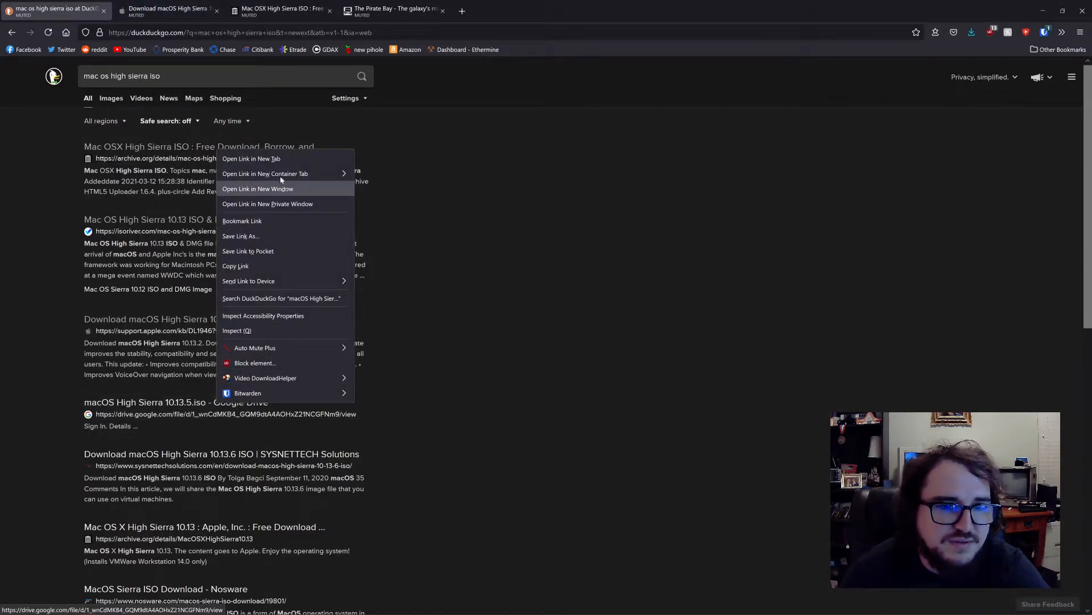
pyautogui.click(284, 162)
pyautogui.click(305, 13)
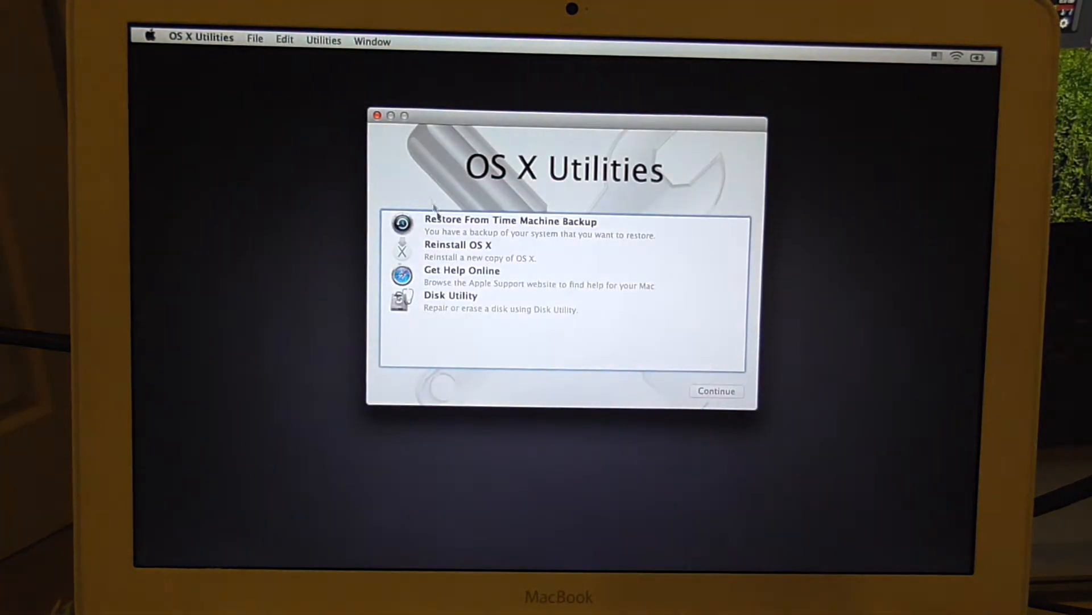
# - Start Reinstall OS X, check Wi-Fi, and dismiss the 'temporarily unavailable' App Store alert
pyautogui.click(483, 251)
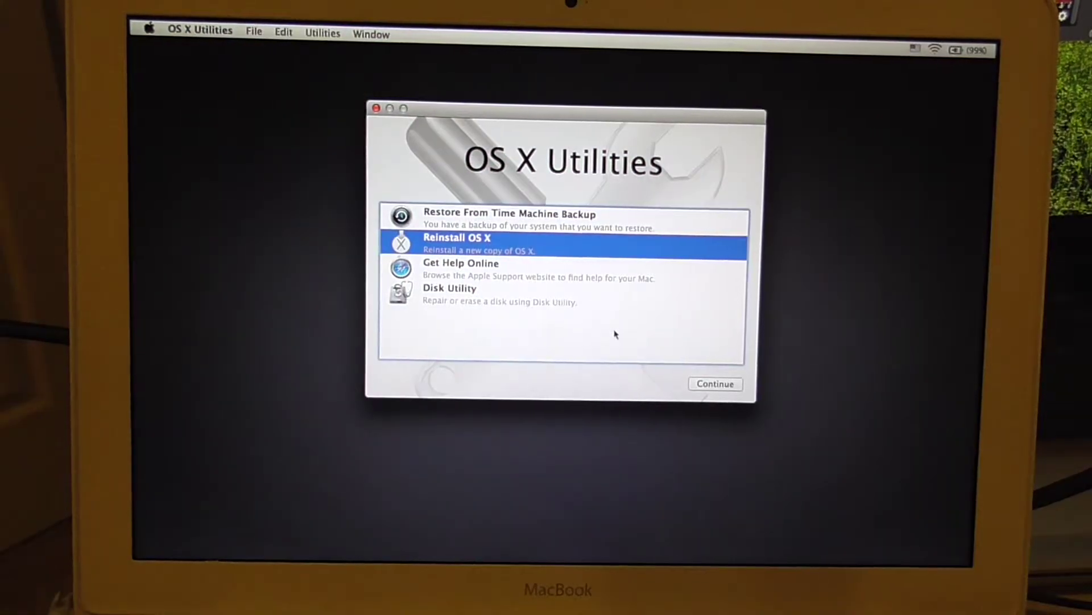
pyautogui.click(713, 384)
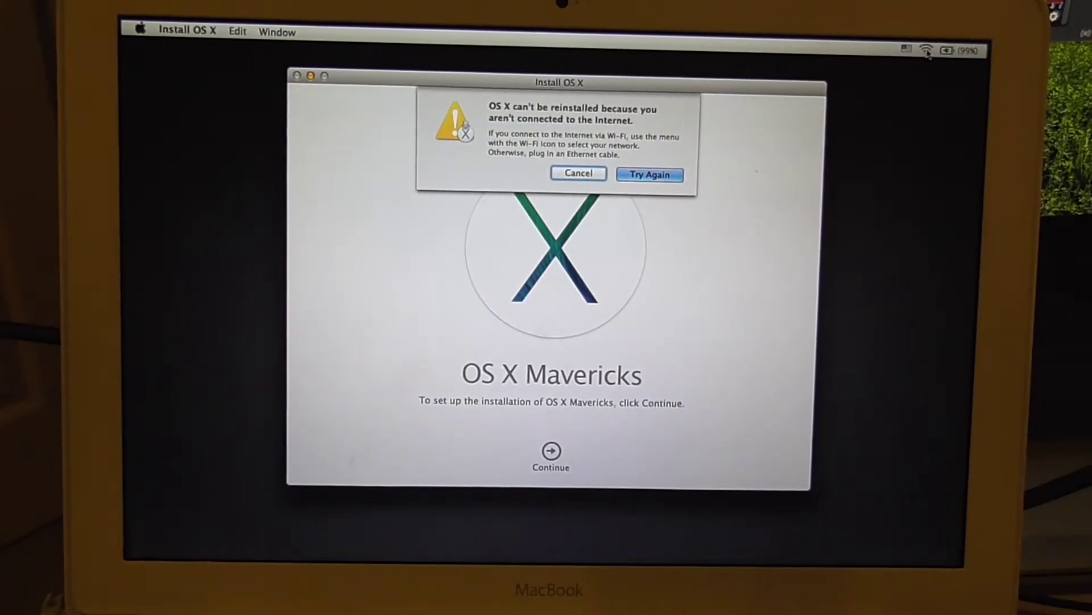
pyautogui.click(929, 51)
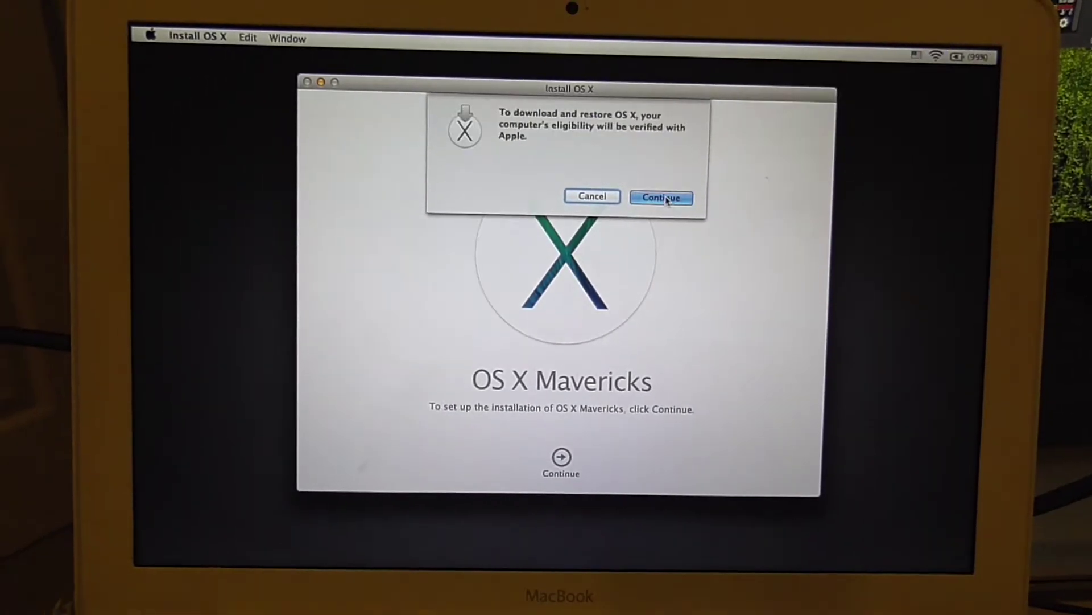
pyautogui.click(668, 199)
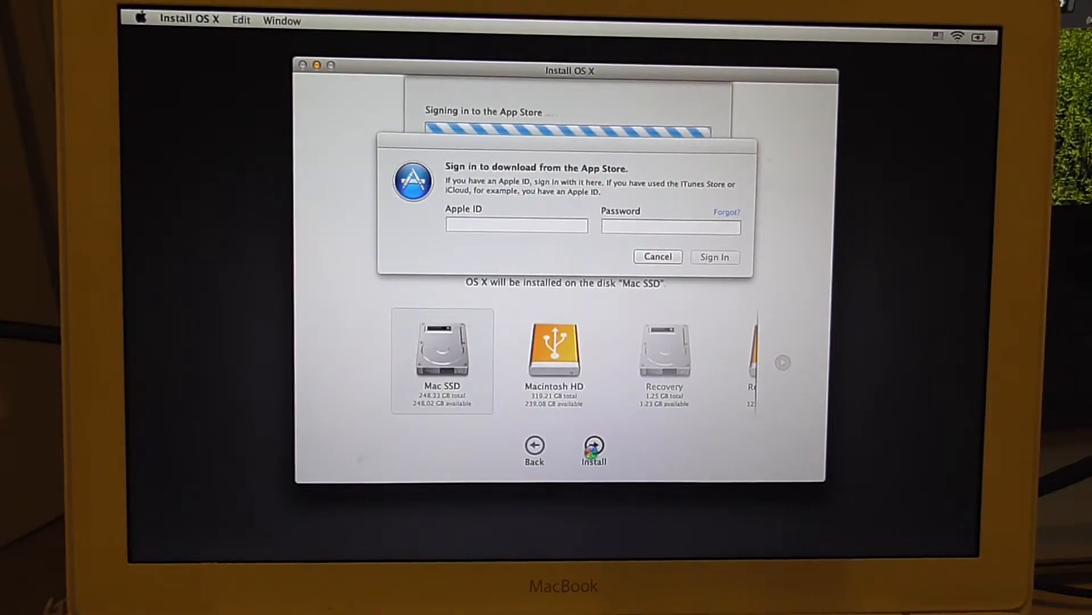
pyautogui.click(670, 233)
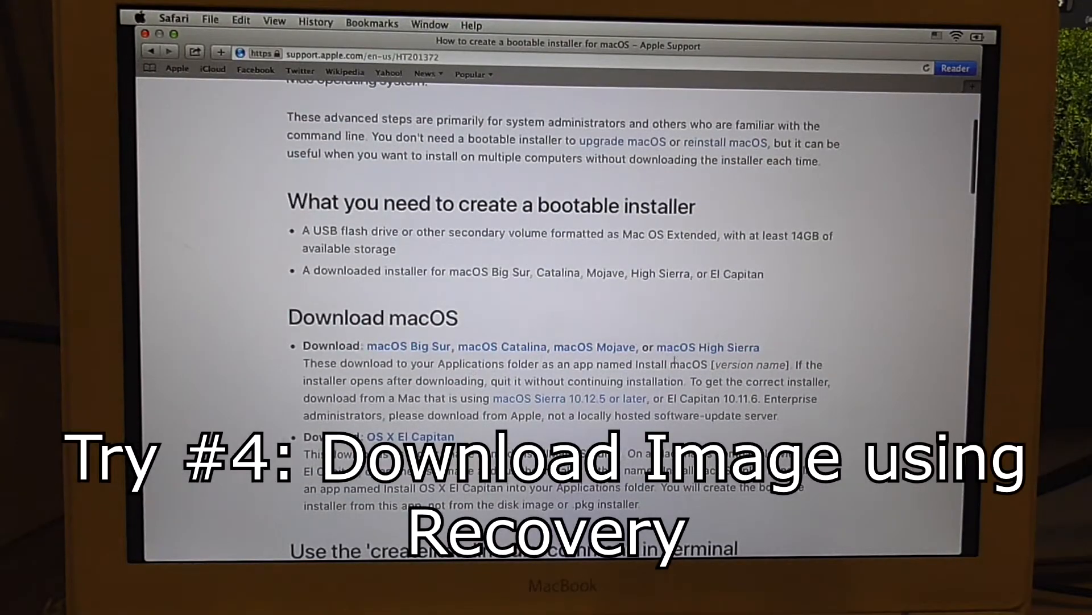
# - Try the macOS High Sierra App Store link, go back, then try the OS X El Capitan download link
pyautogui.click(686, 348)
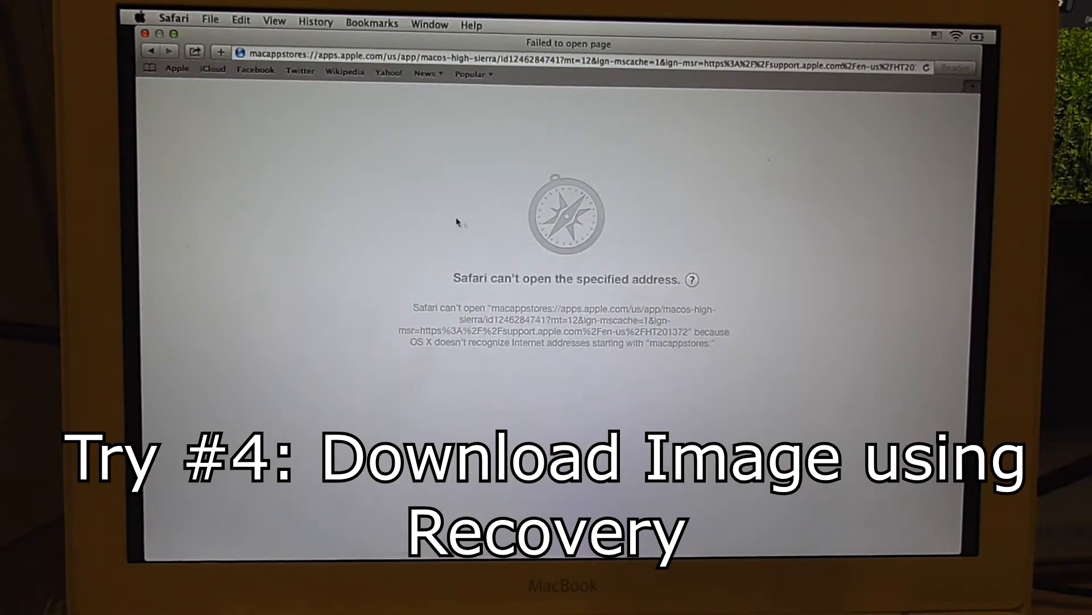
pyautogui.click(151, 54)
pyautogui.click(150, 53)
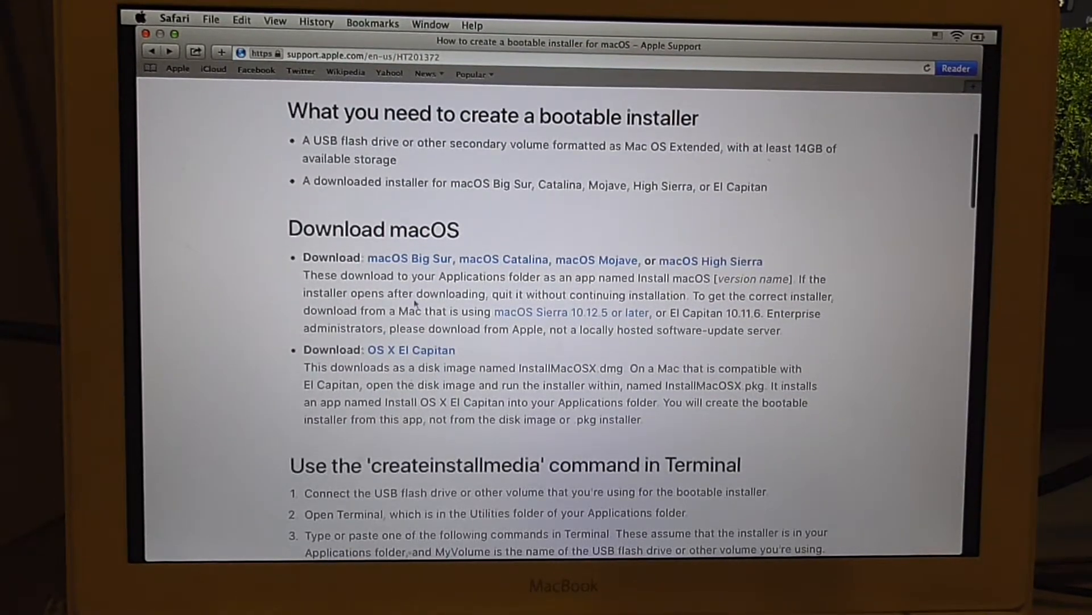
pyautogui.click(427, 352)
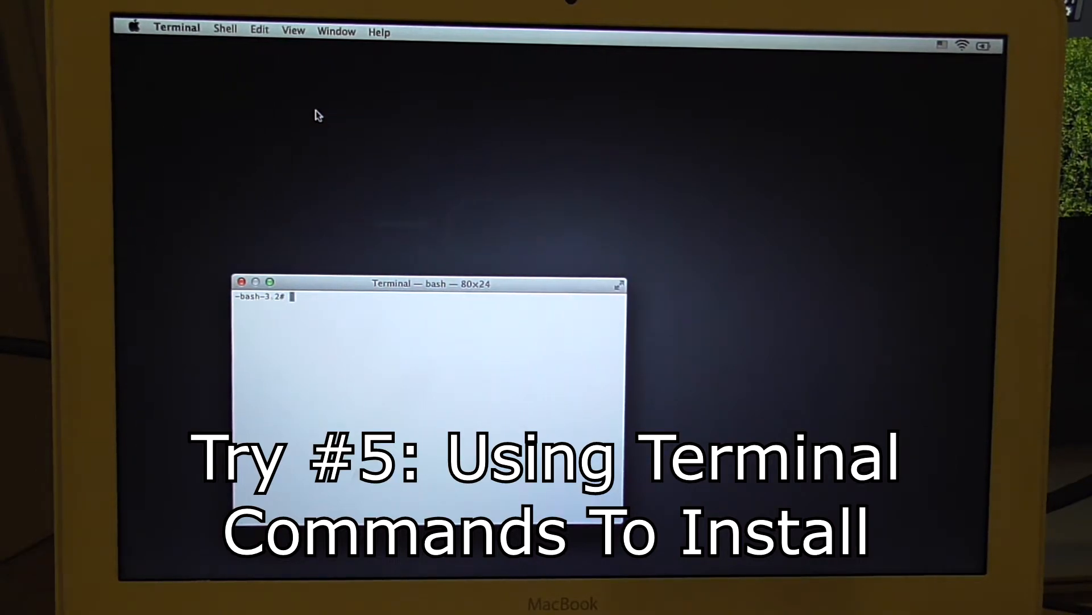
pyautogui.write('dir')
# - Run dir, ls, cd .., cd Library and ls in the recovery shell, then check available Wi-Fi networks
pyautogui.press('Return')
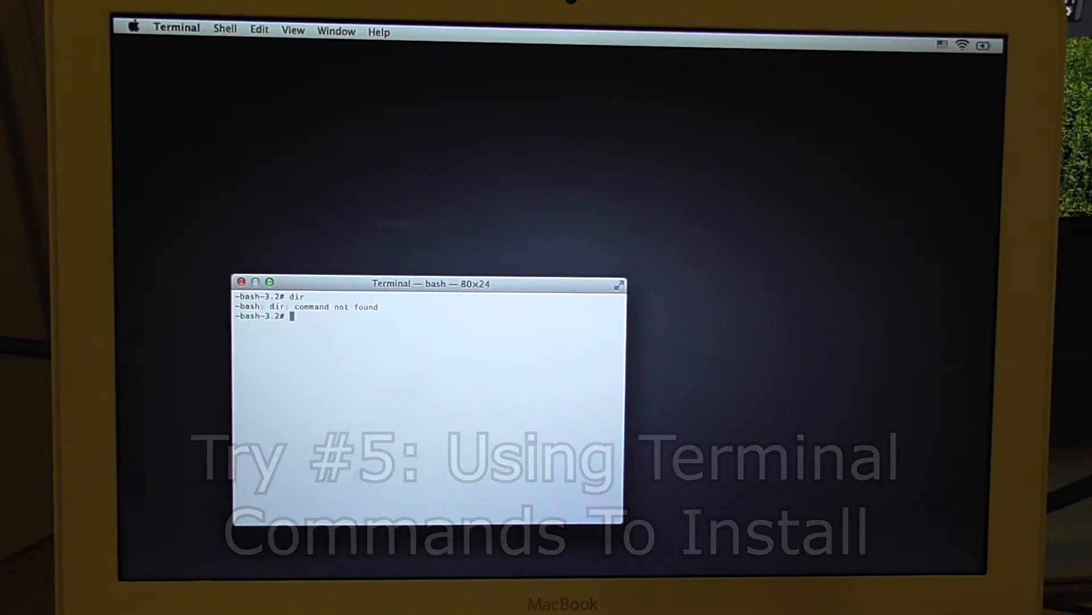
pyautogui.write('ls')
pyautogui.press('Return')
pyautogui.write('cd ..')
pyautogui.press('Return')
pyautogui.write('cd ')
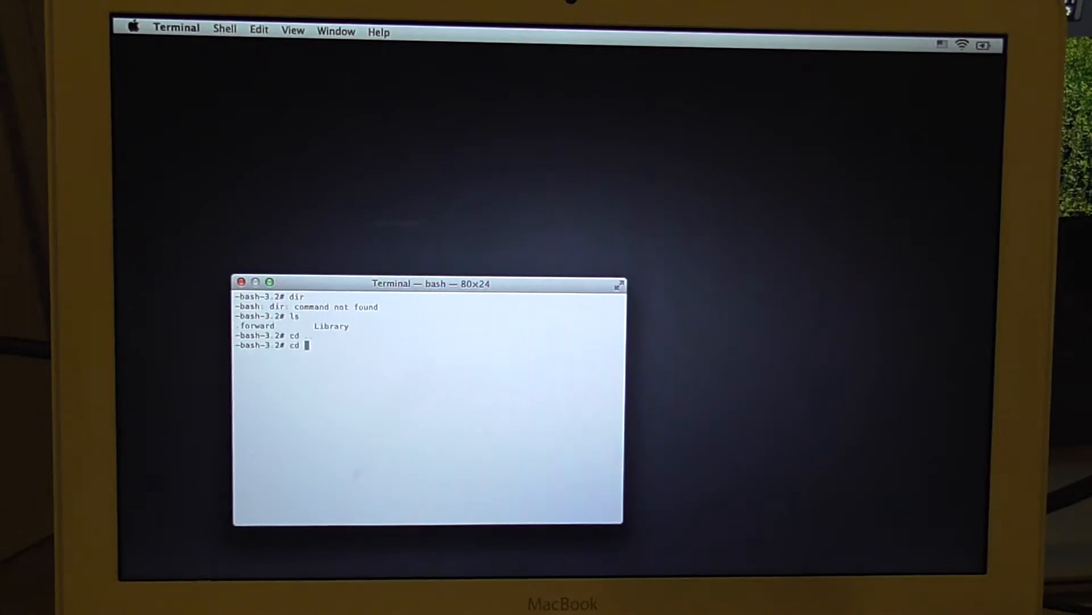
pyautogui.write('Library')
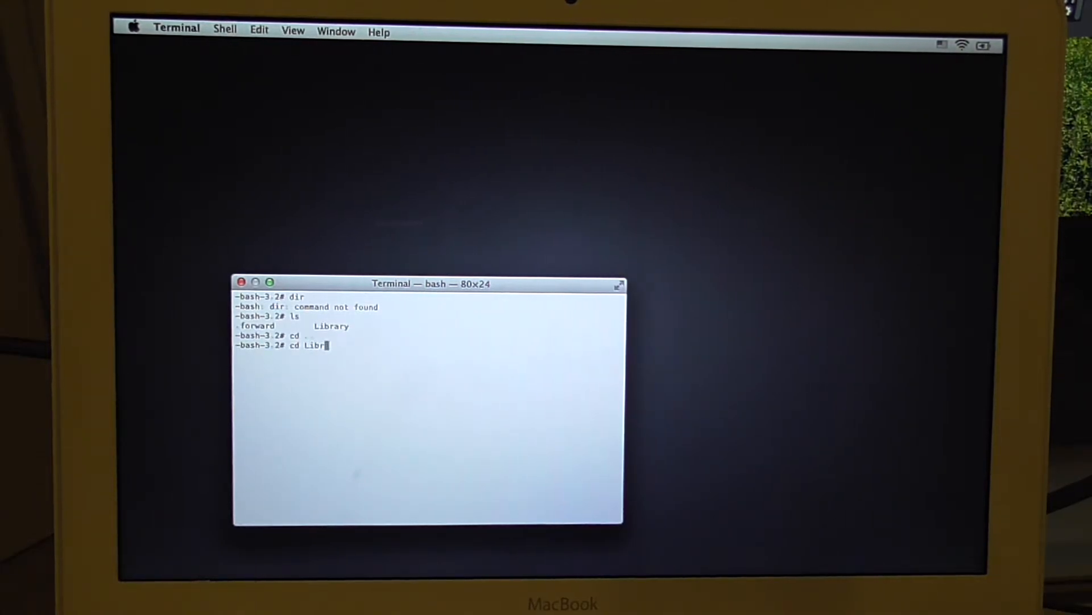
pyautogui.press('Return')
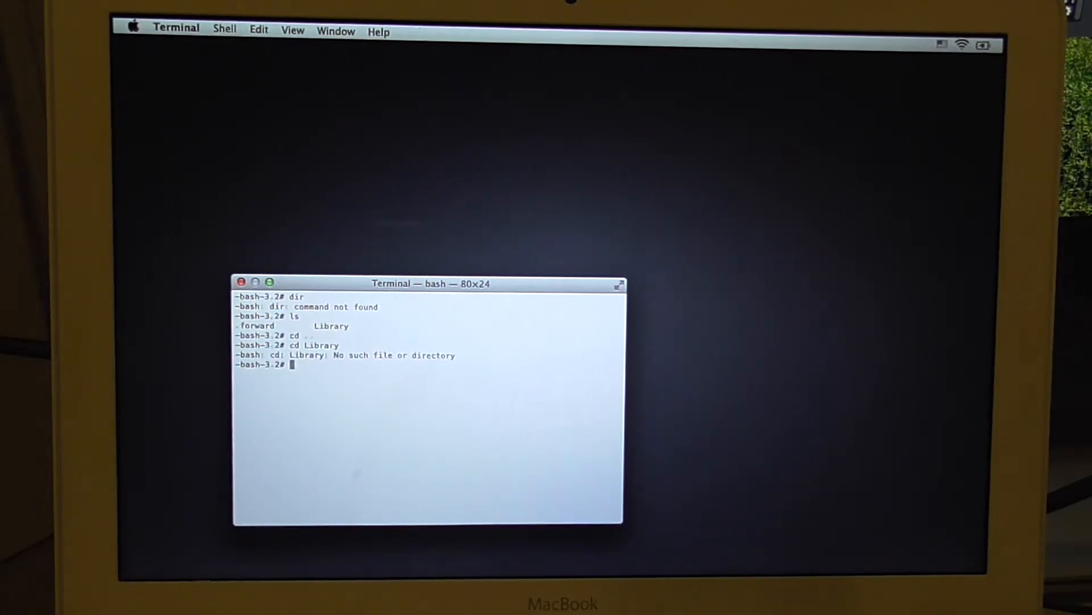
pyautogui.write('ls')
pyautogui.press('Return')
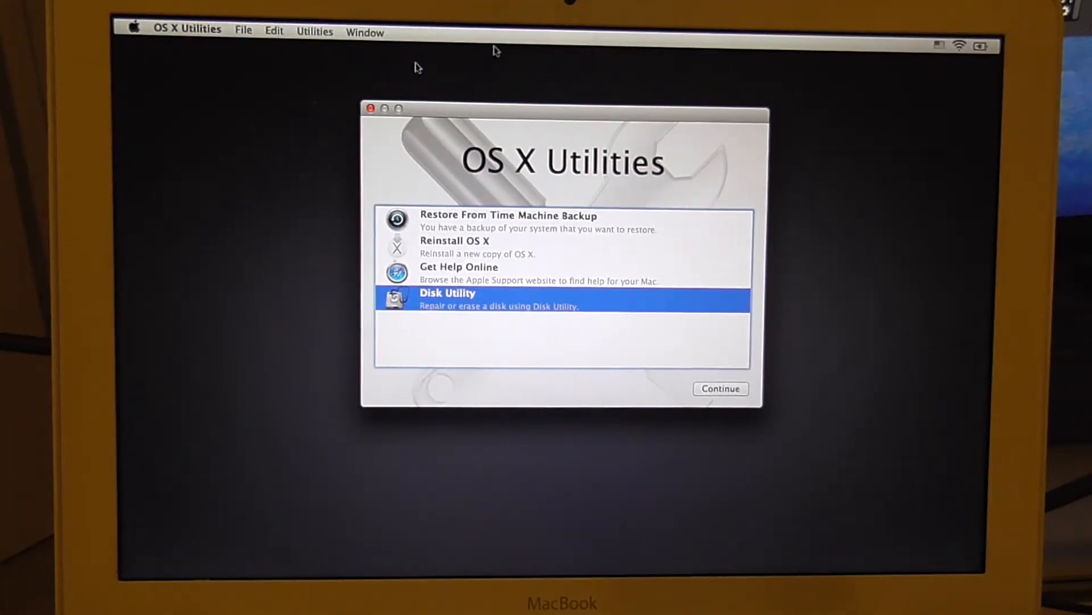
pyautogui.click(961, 47)
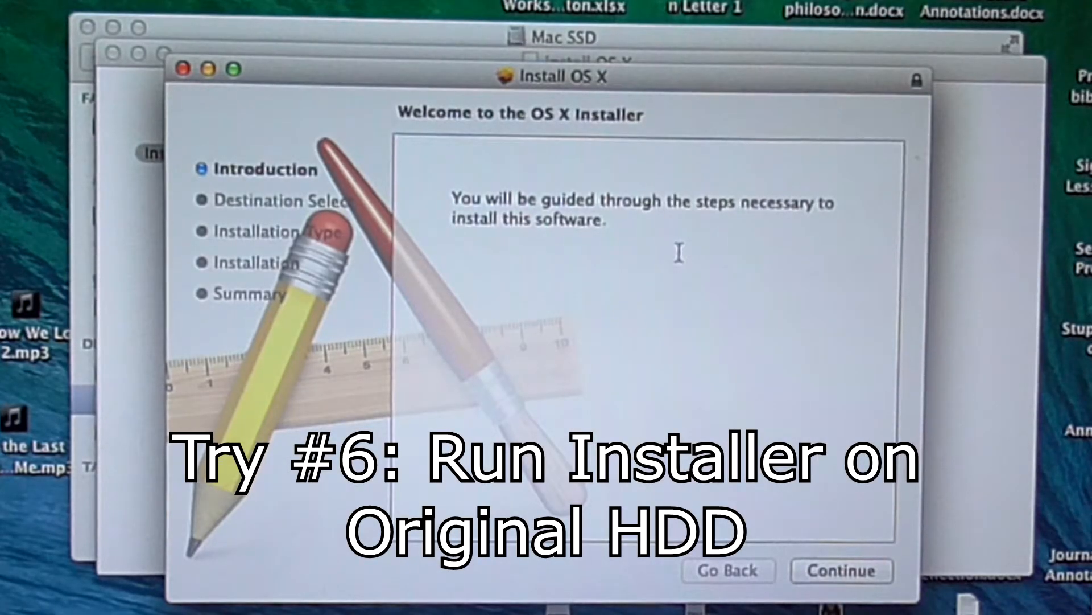
# - Continue the Macintosh HD install, close the privileges failure, and relaunch InstallMacOSX.pkg
pyautogui.click(837, 571)
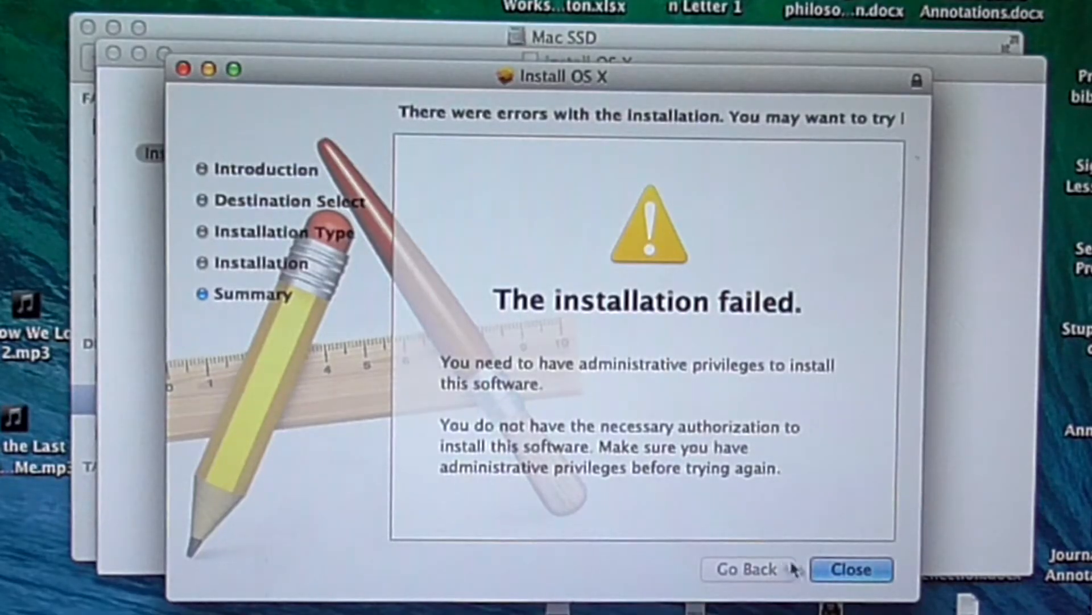
pyautogui.click(832, 570)
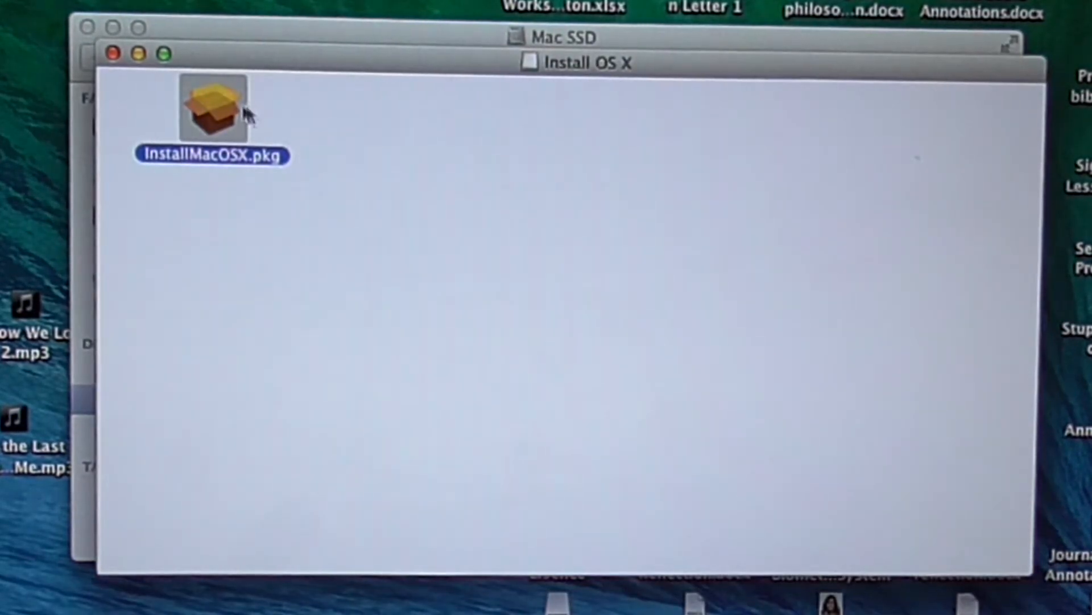
pyautogui.doubleClick(201, 120)
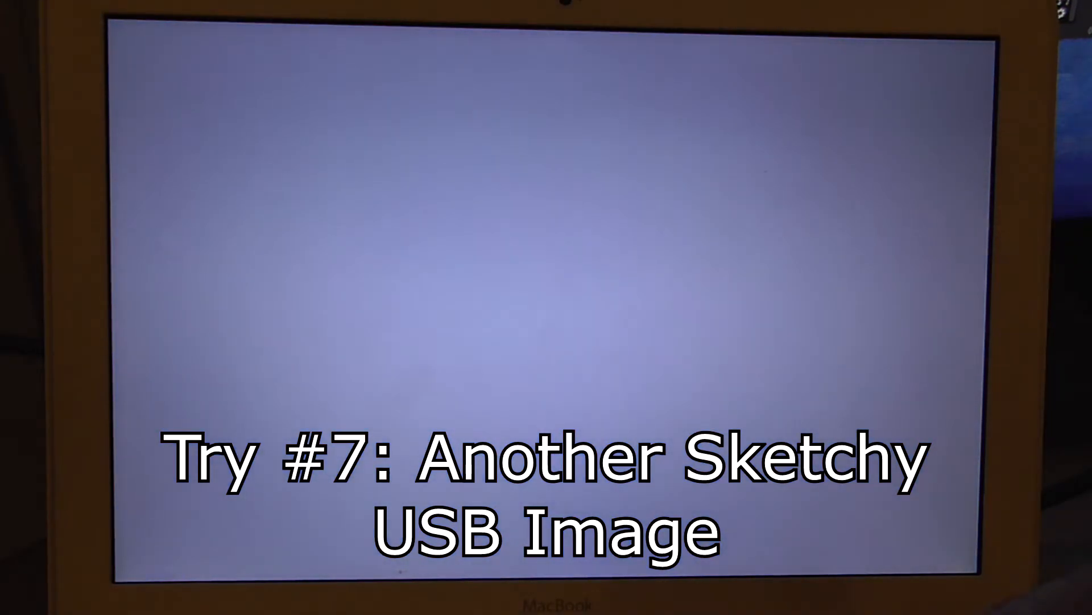
# - Browse the startup drives: Install macOS High Sierra, Macintosh HD and Recovery-10.9
pyautogui.press('Right')
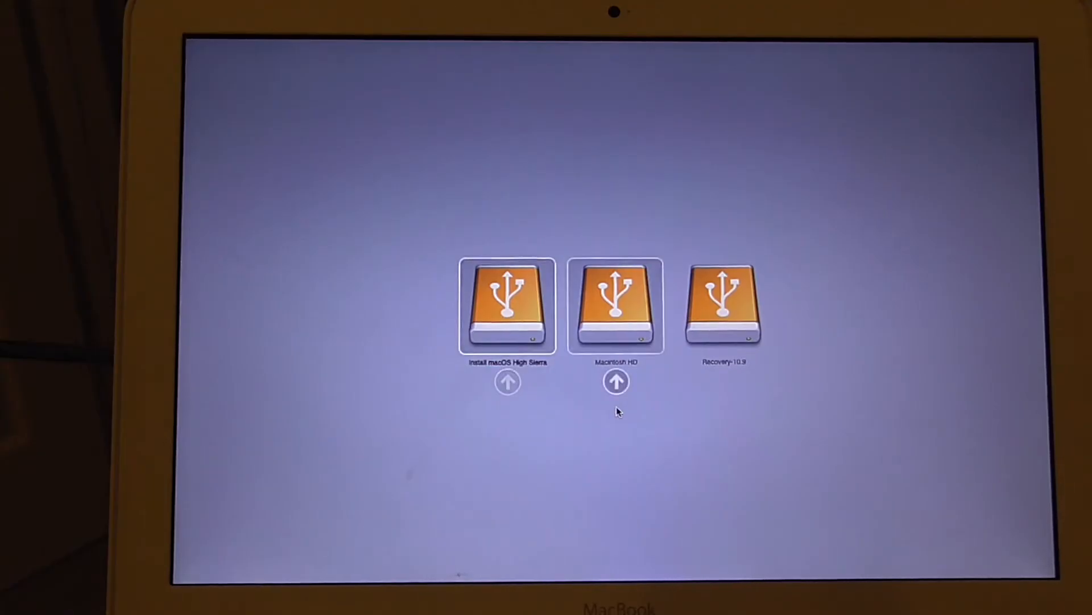
# - Boot the Install macOS High Sierra drive and continue with Install macOS in macOS Utilities
pyautogui.press('Left')
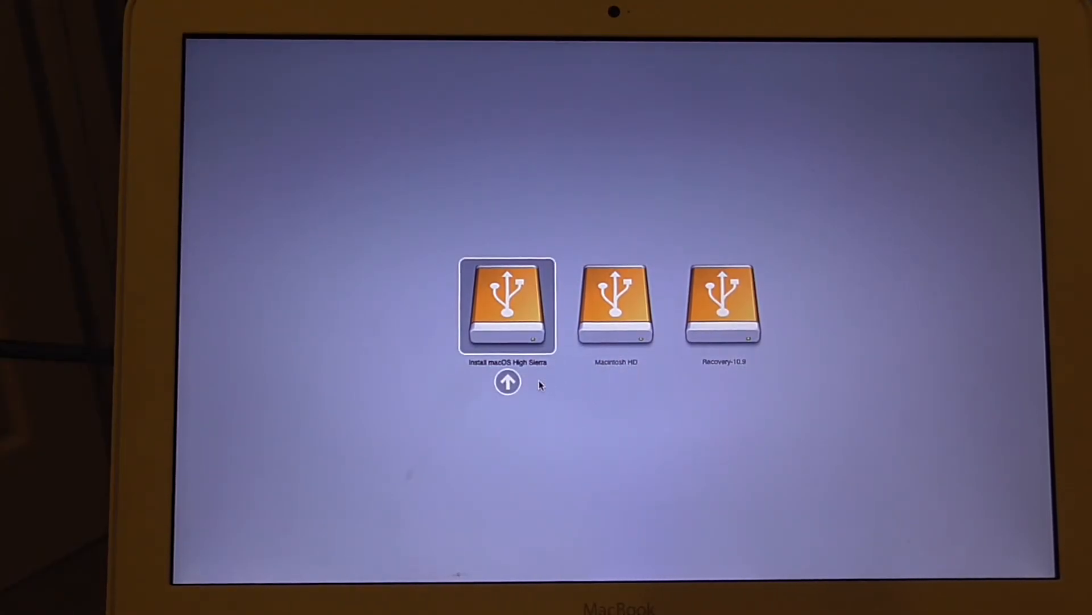
pyautogui.click(517, 381)
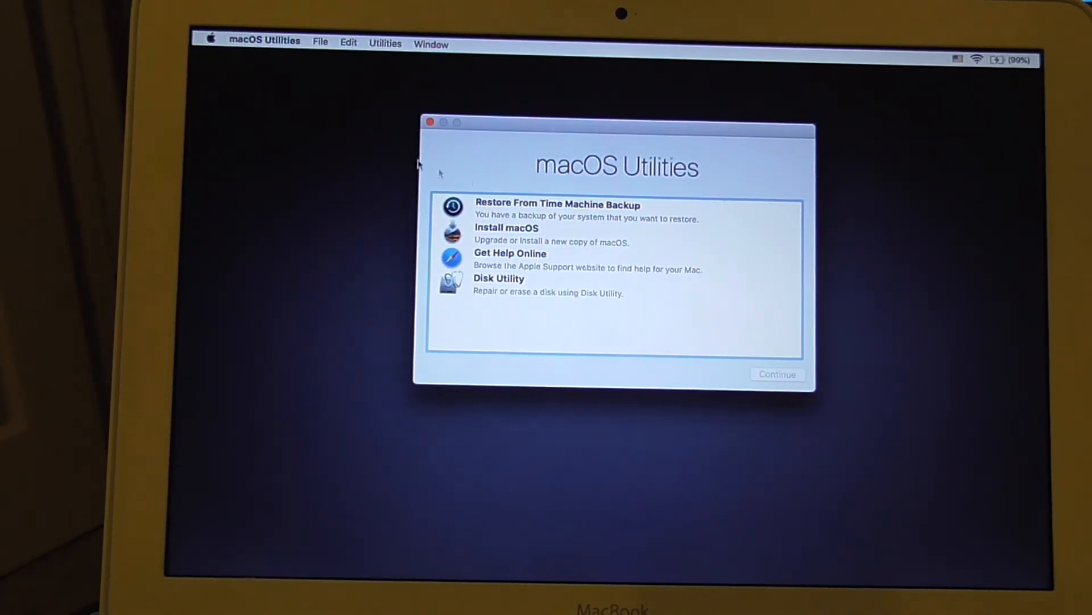
pyautogui.click(453, 235)
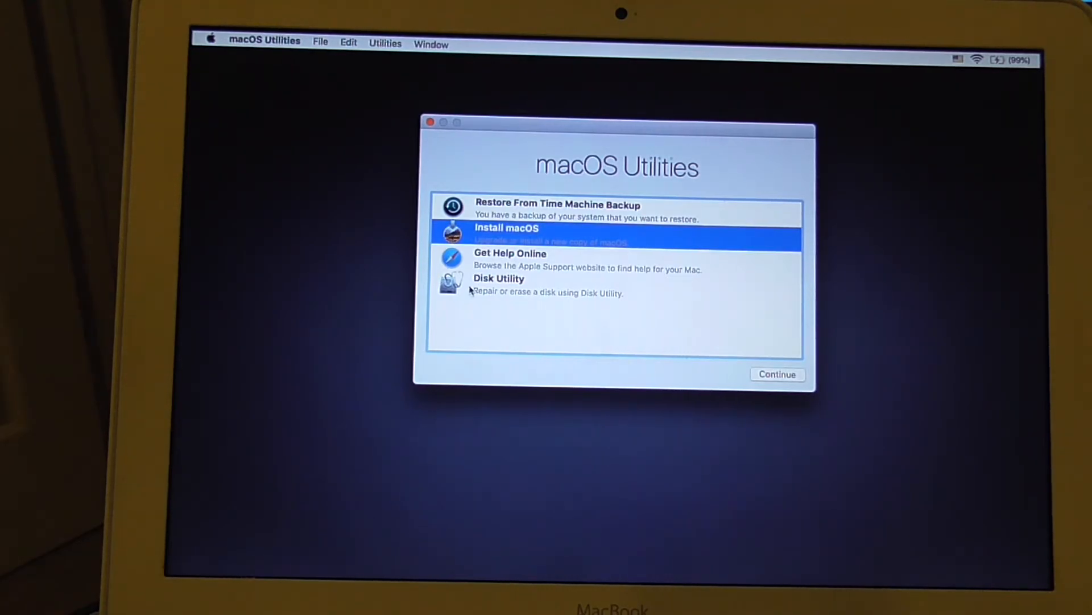
pyautogui.click(499, 282)
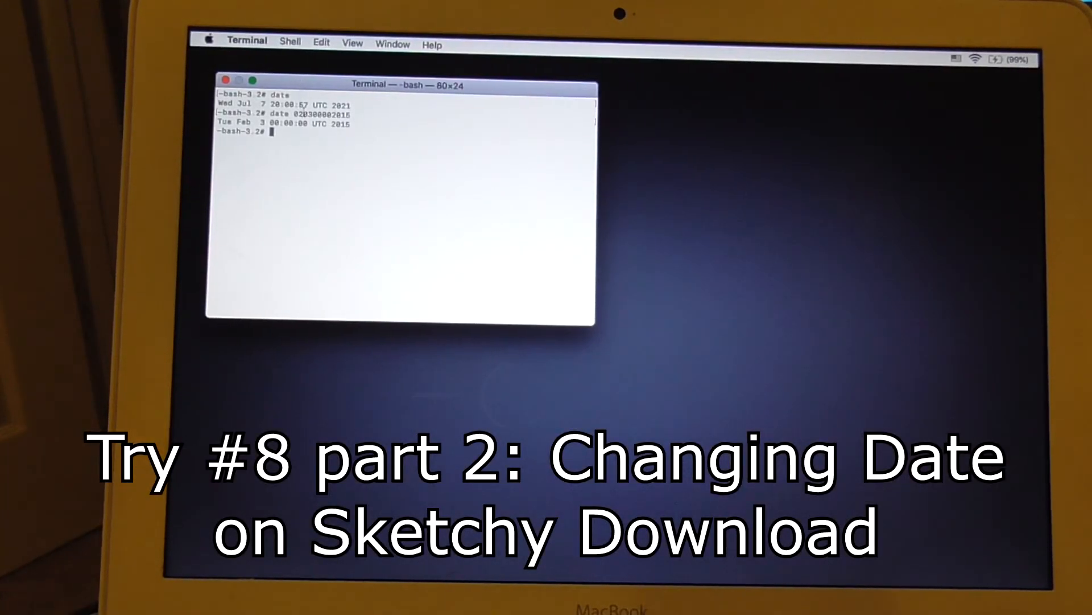
# - Quit Terminal after setting the date, returning to the High Sierra installer
pyautogui.click(248, 40)
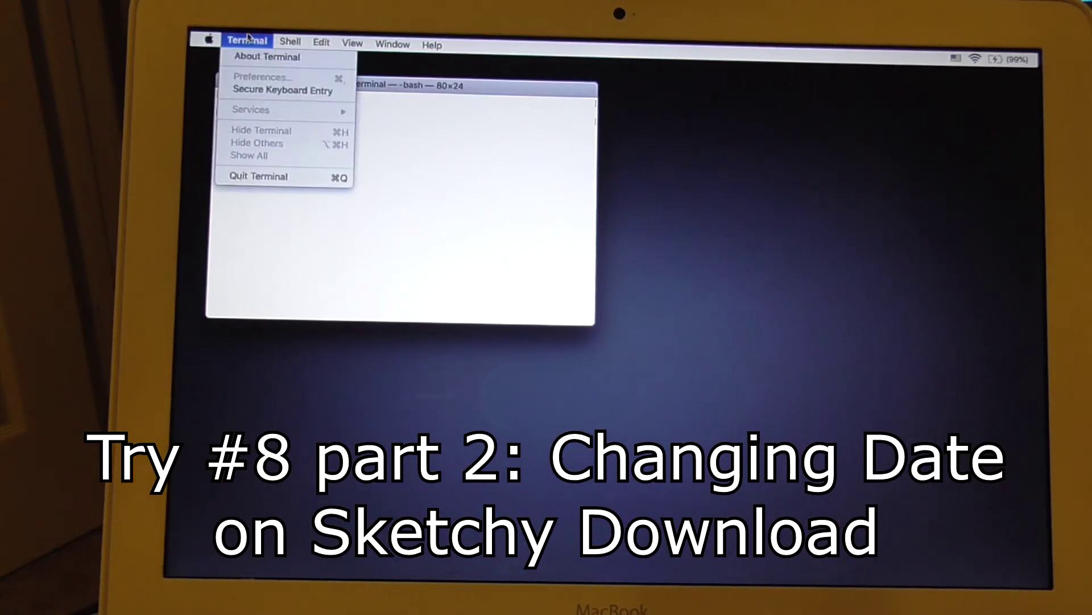
pyautogui.click(256, 177)
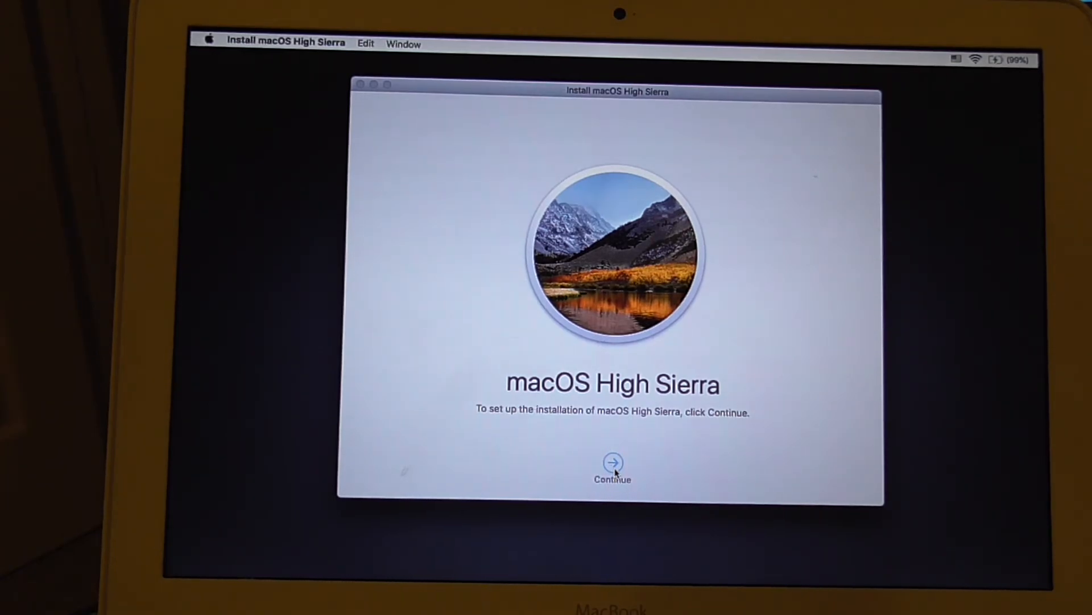
# - Continue from the High Sierra installer welcome screen to run the installation
pyautogui.click(613, 464)
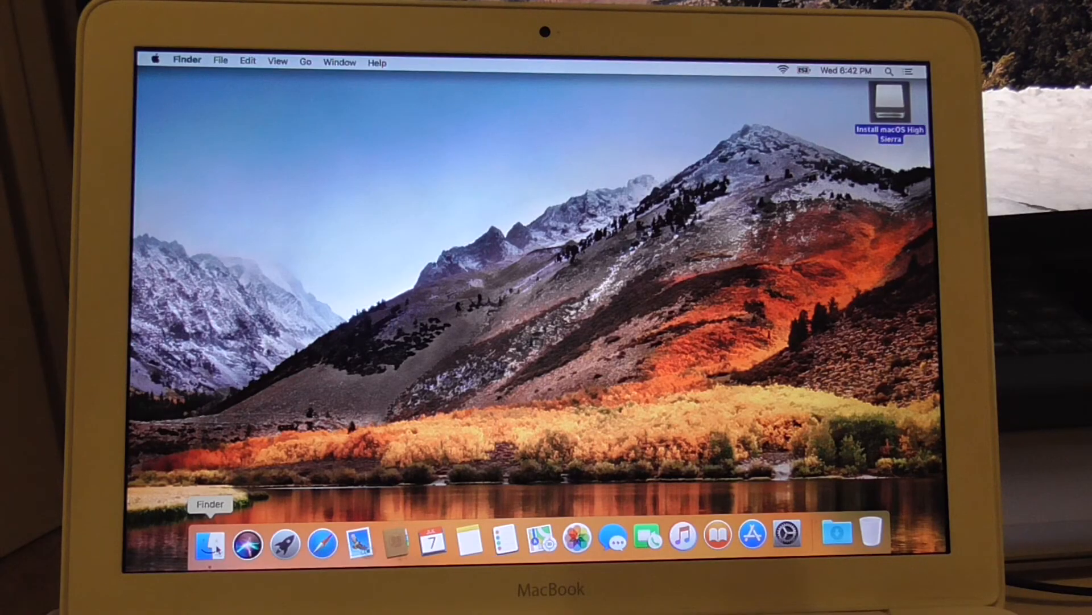
# - Show About This Mac confirming macOS High Sierra 10.13.4 on the Late 2009 MacBook
pyautogui.click(156, 66)
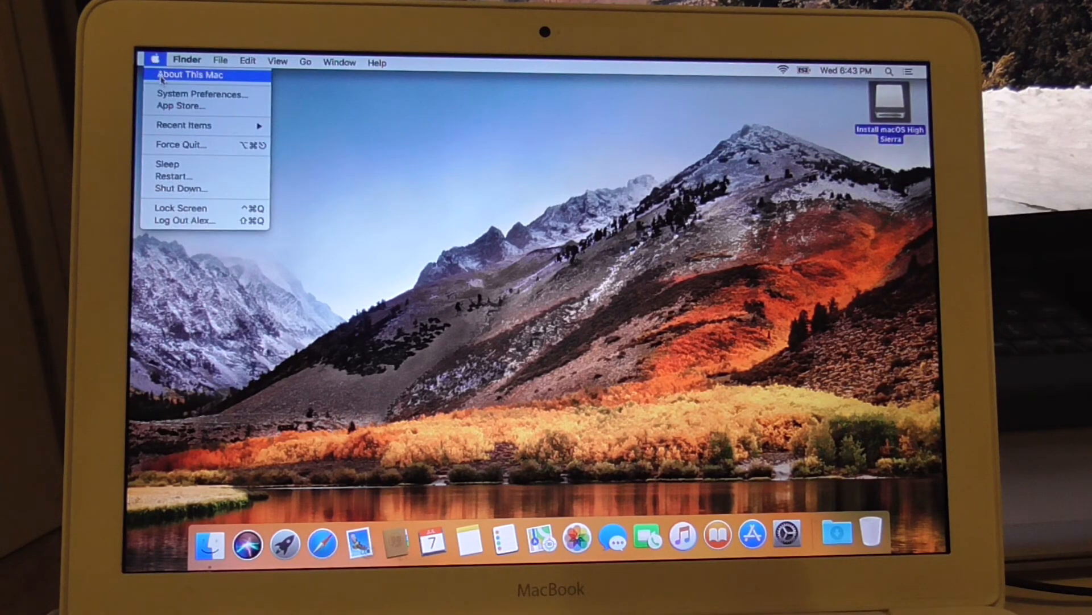
pyautogui.click(162, 77)
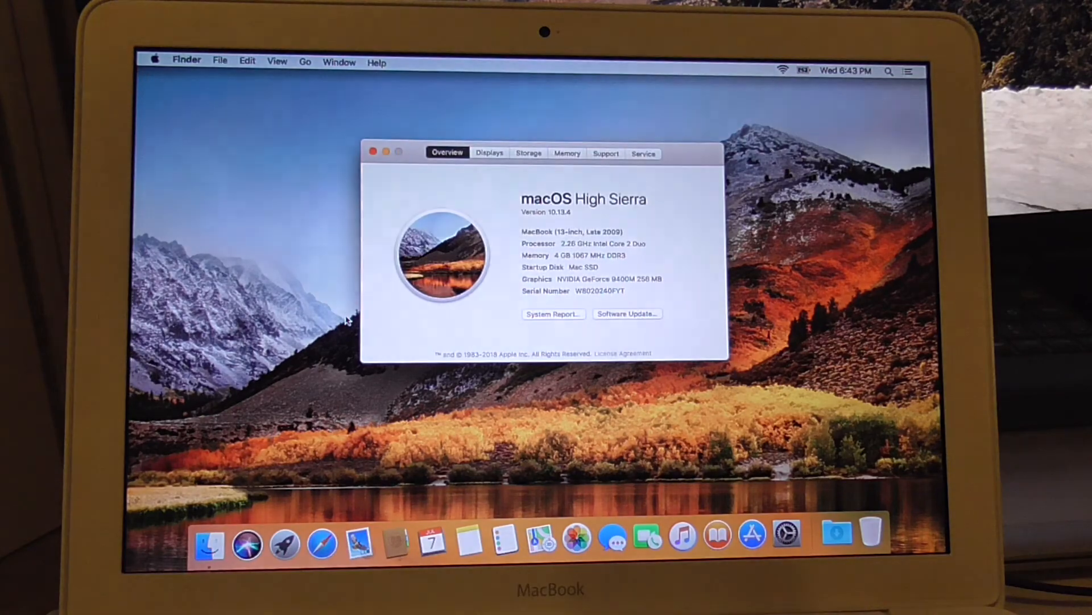